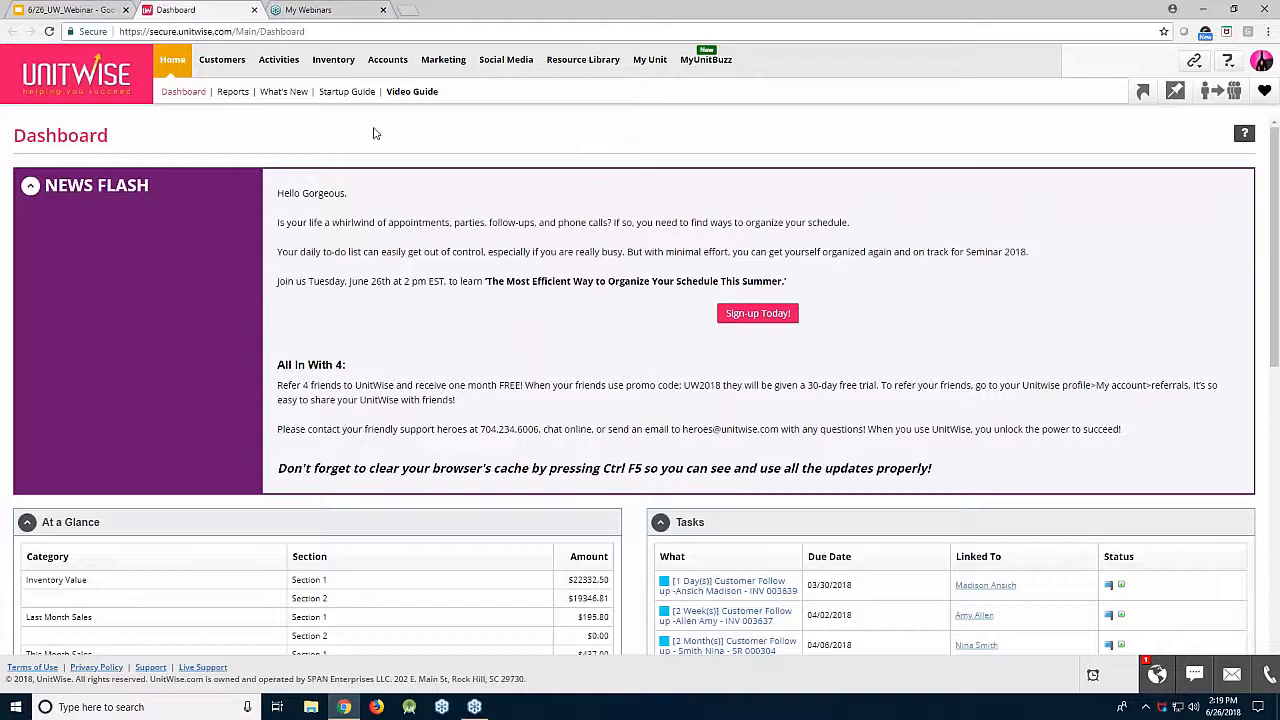
# Step: Open the Activities calendar and advance it to the July 2018 month view
pyautogui.moveTo(279, 62)
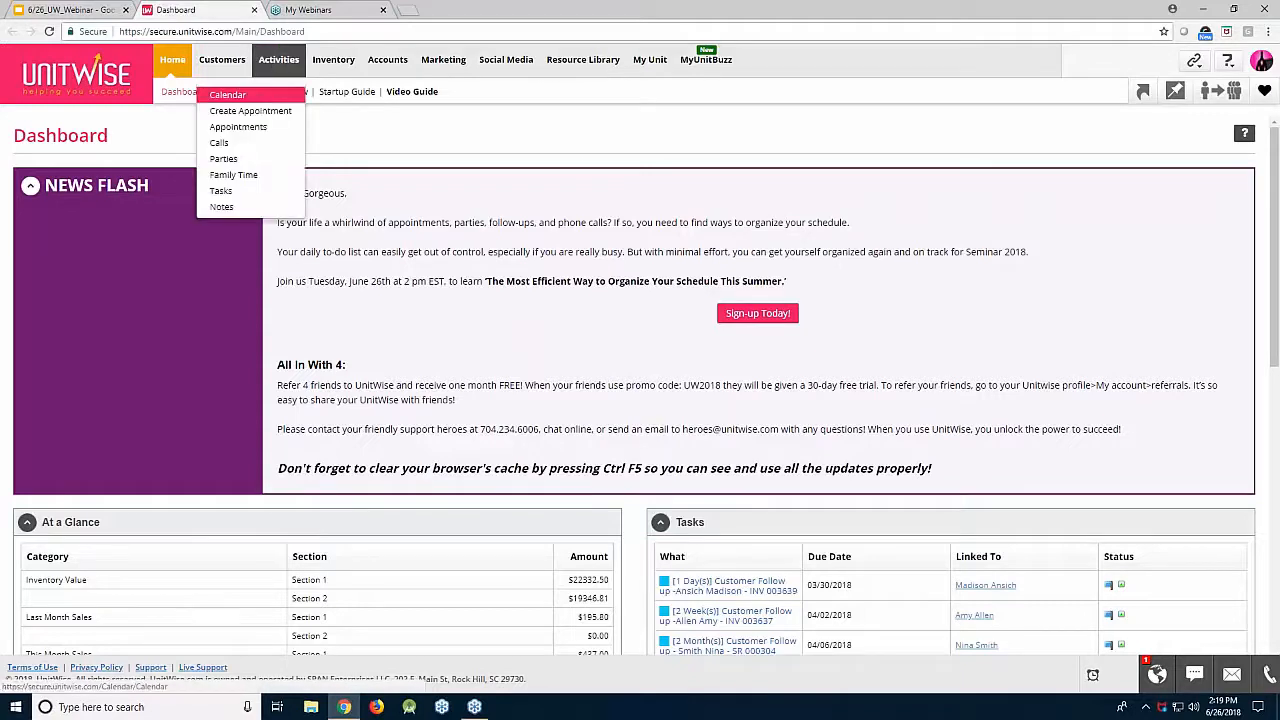
pyautogui.click(284, 95)
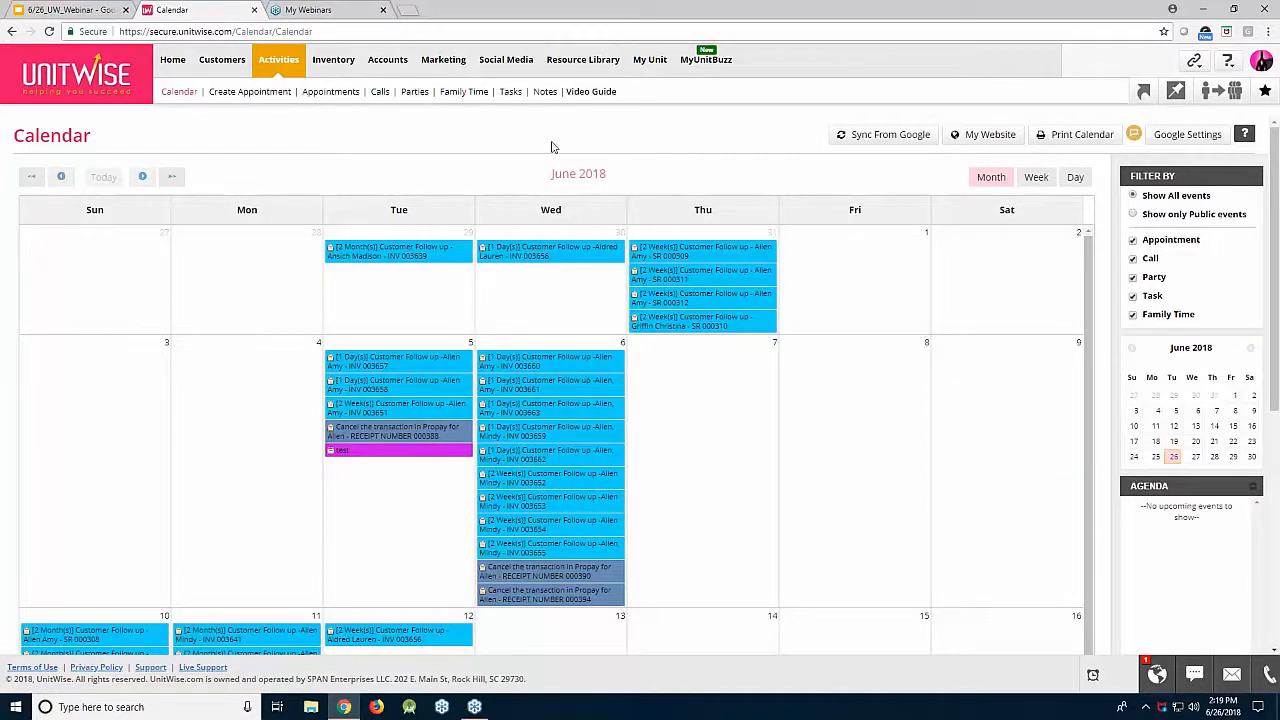
pyautogui.click(143, 177)
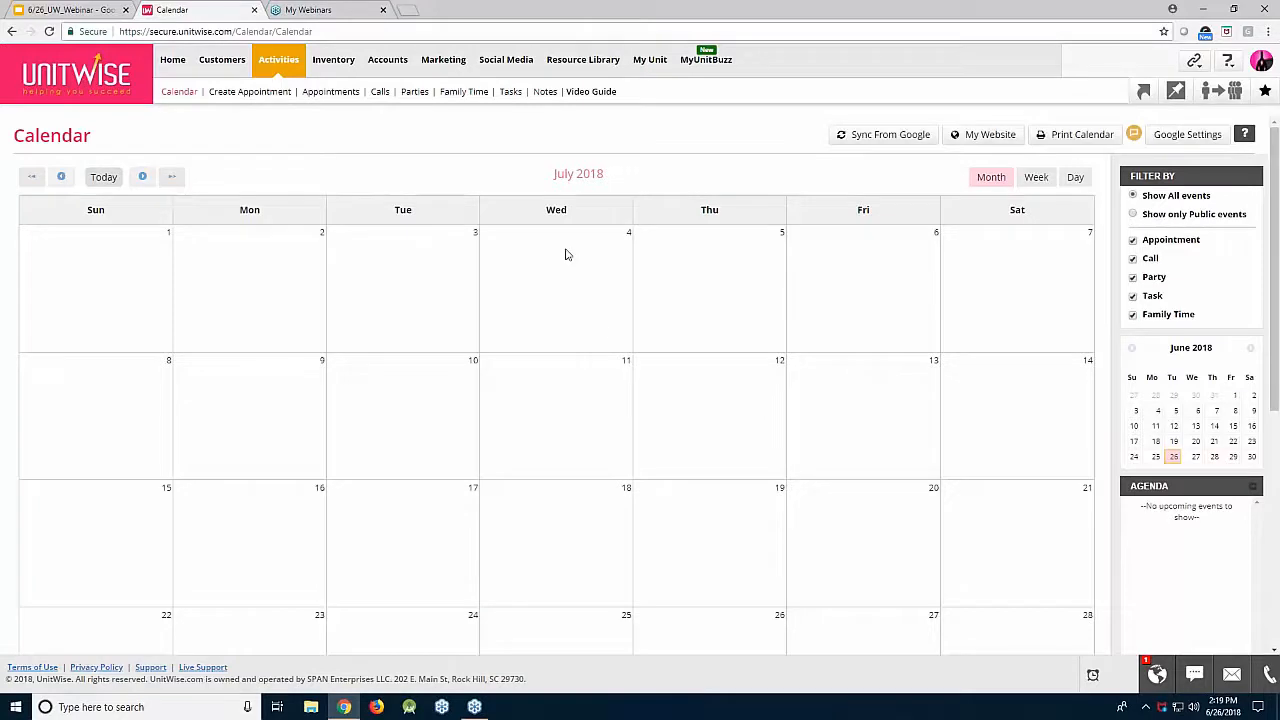
pyautogui.scroll(-1, 628, 385)
pyautogui.scroll(-1, 628, 385)
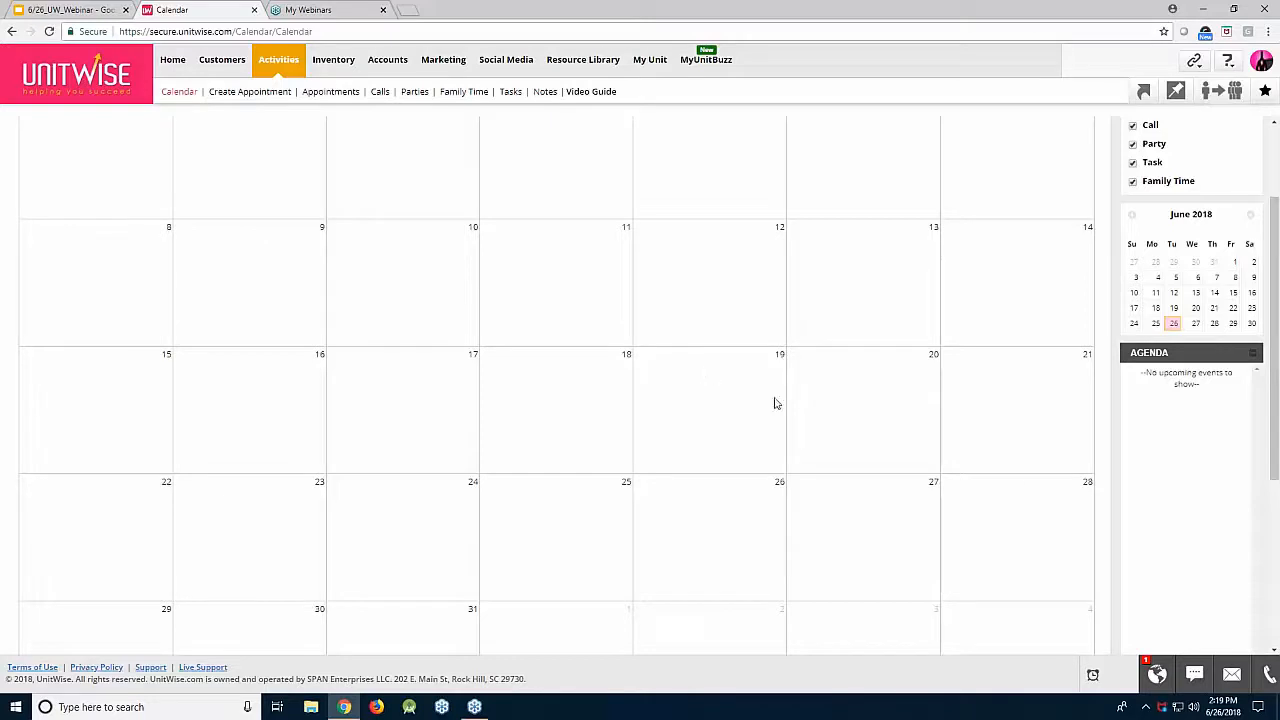
# Step: Add 'Seminar Day 1' and 'Seminar Day 2' tasks on July 20 and 21
pyautogui.click(836, 396)
pyautogui.click(787, 288)
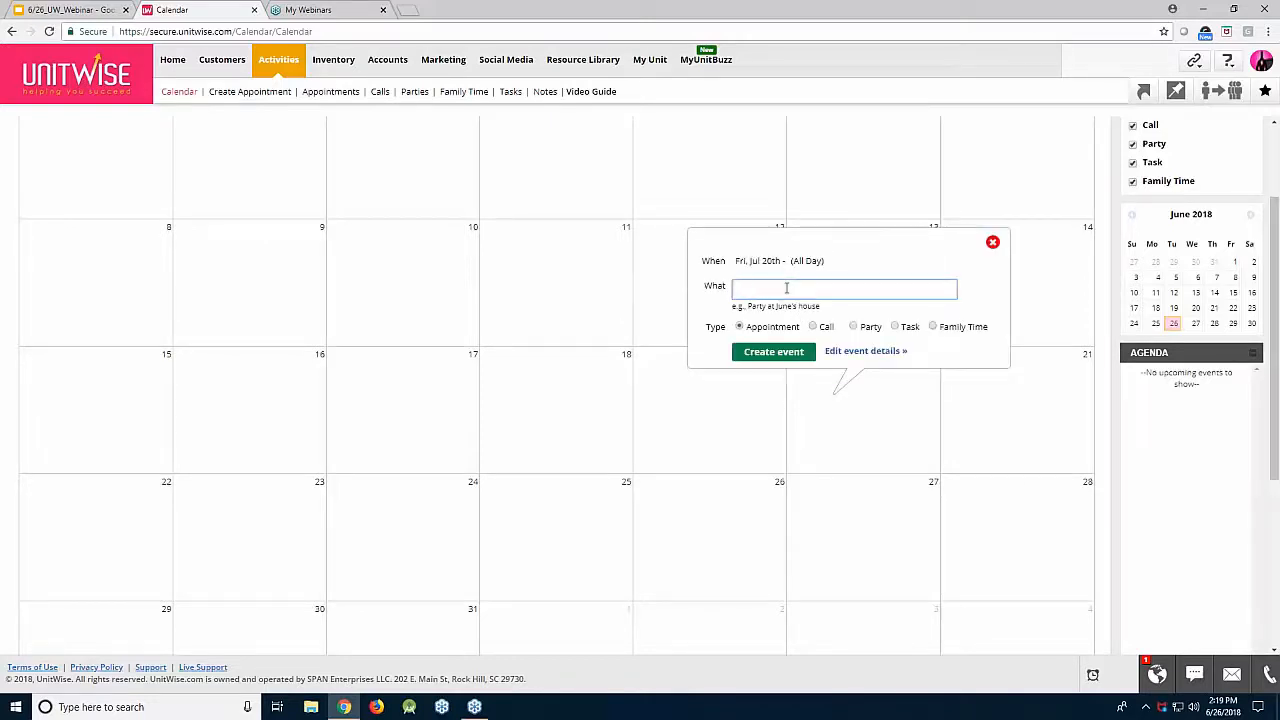
pyautogui.write('Seminar Day 1')
pyautogui.click(896, 334)
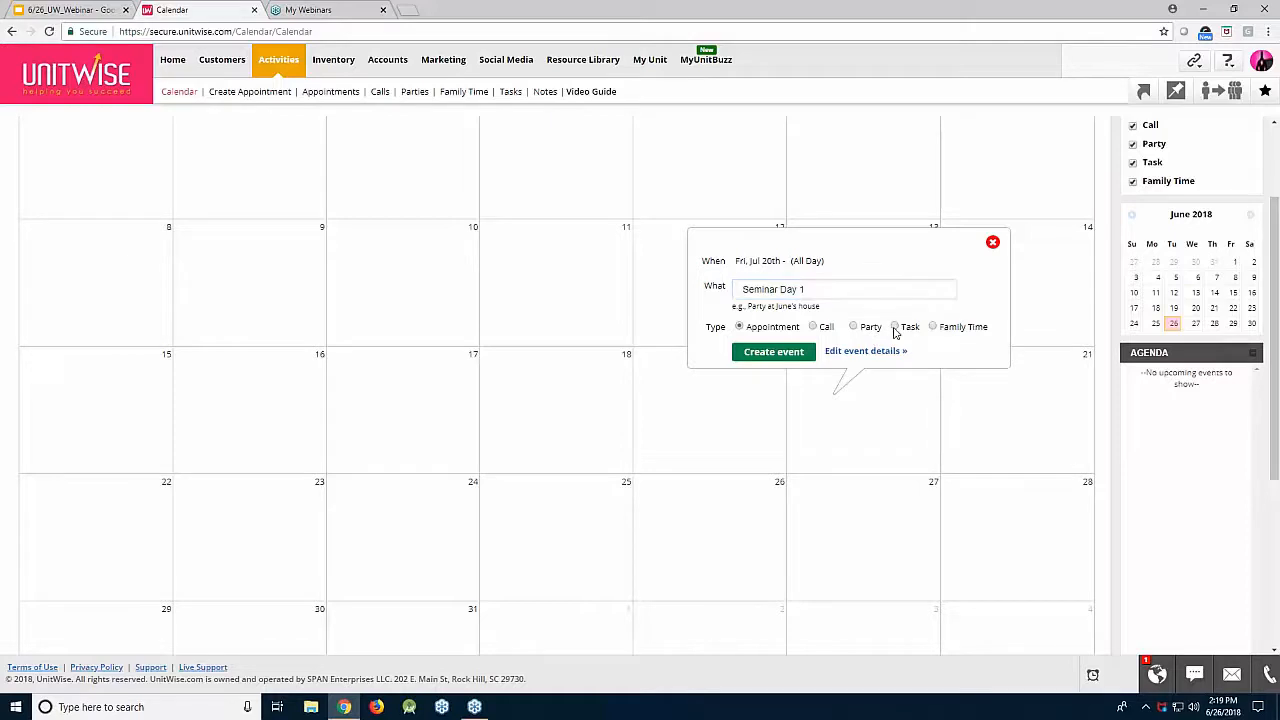
pyautogui.click(797, 352)
pyautogui.click(1020, 394)
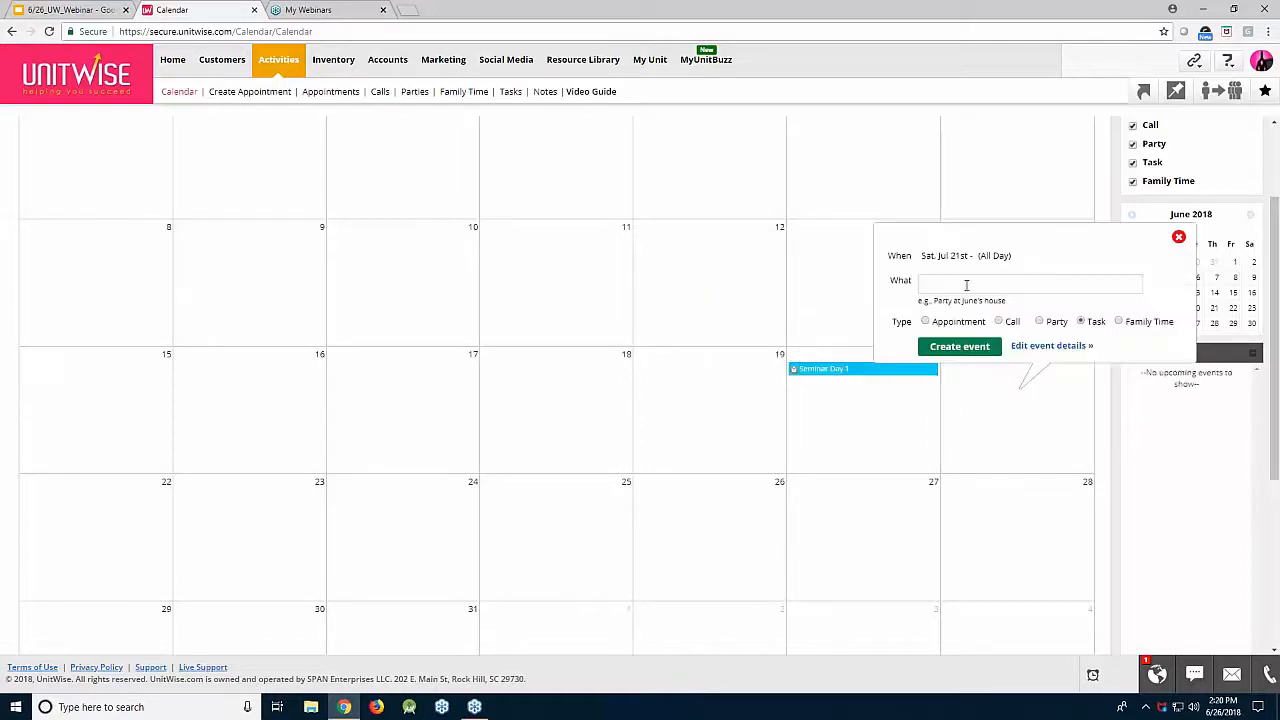
pyautogui.click(966, 285)
pyautogui.write('Semin')
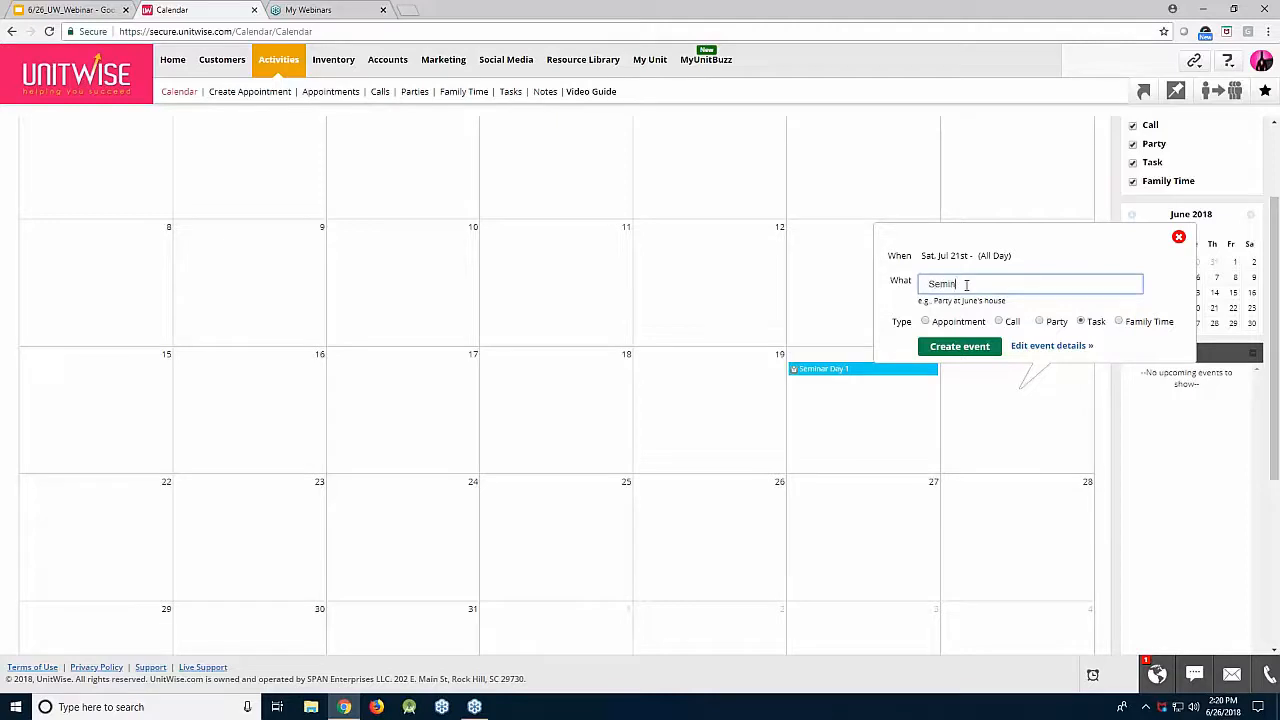
pyautogui.write('ar Day 2')
pyautogui.click(986, 348)
# Step: Add 'Seminar Day 3' and 'Seminar Day 4' tasks on July 22 and 23
pyautogui.click(150, 490)
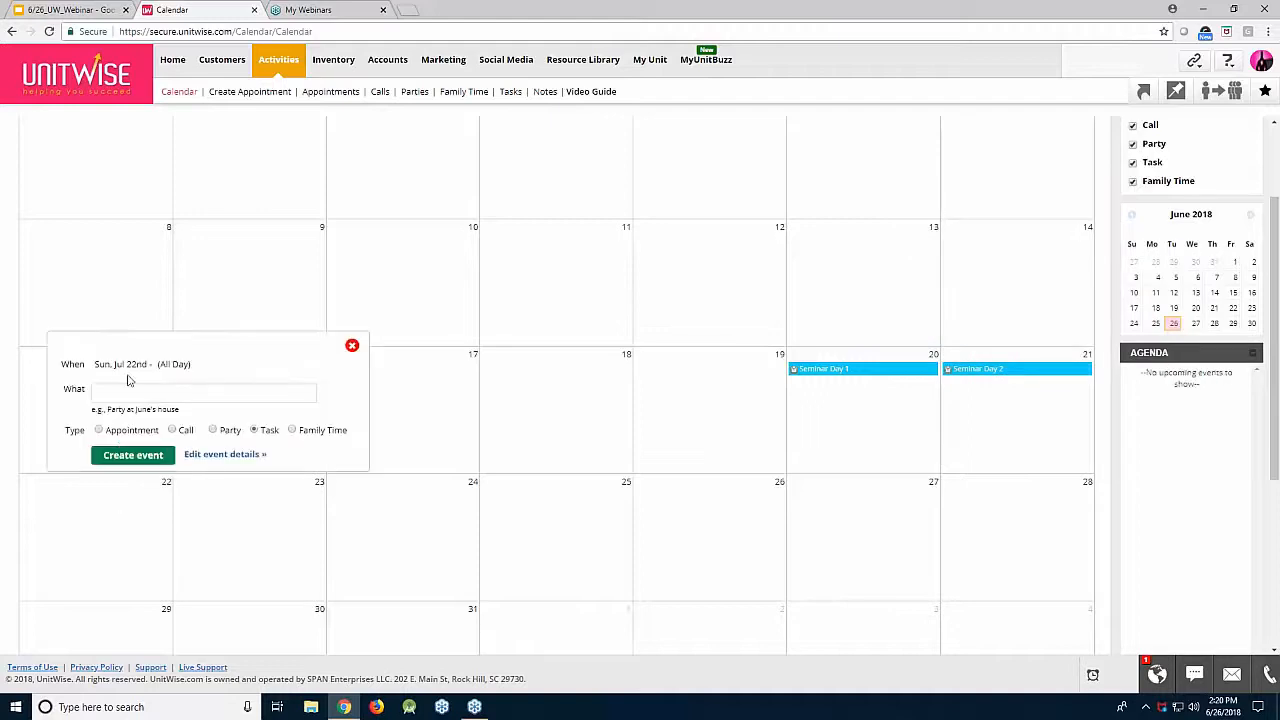
pyautogui.click(126, 394)
pyautogui.write('Sem')
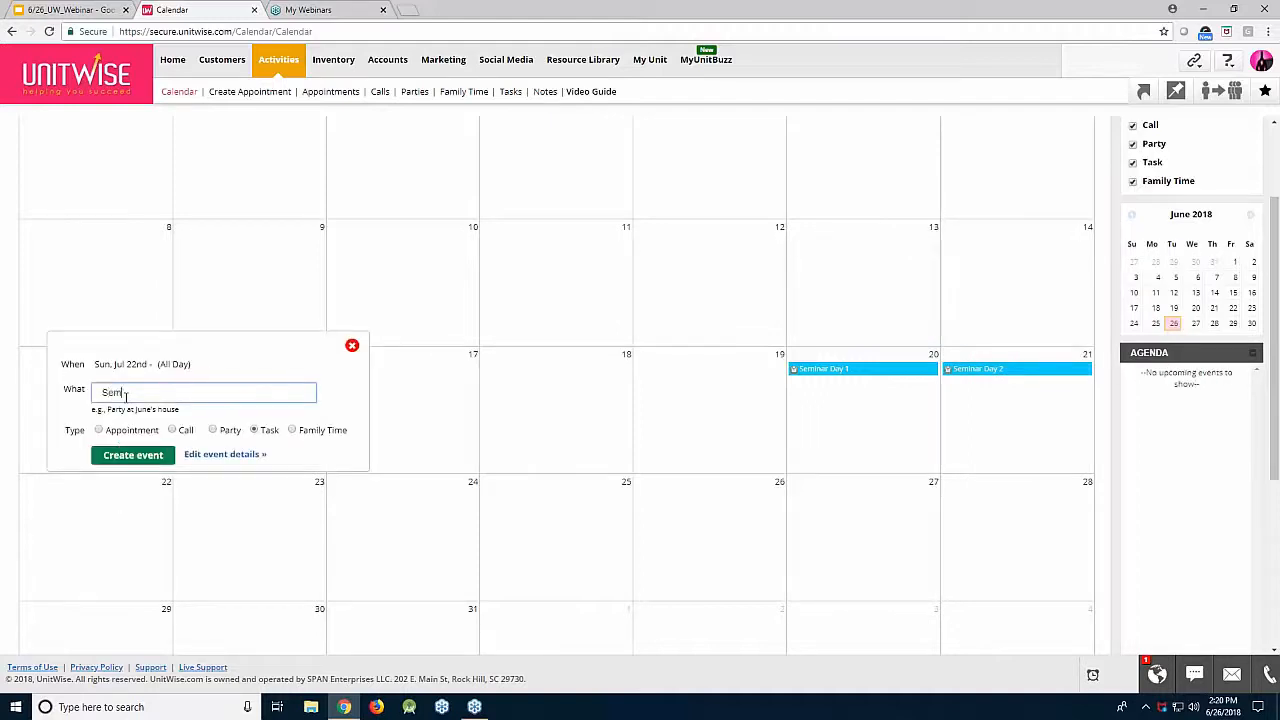
pyautogui.write('inar Day 3')
pyautogui.click(150, 456)
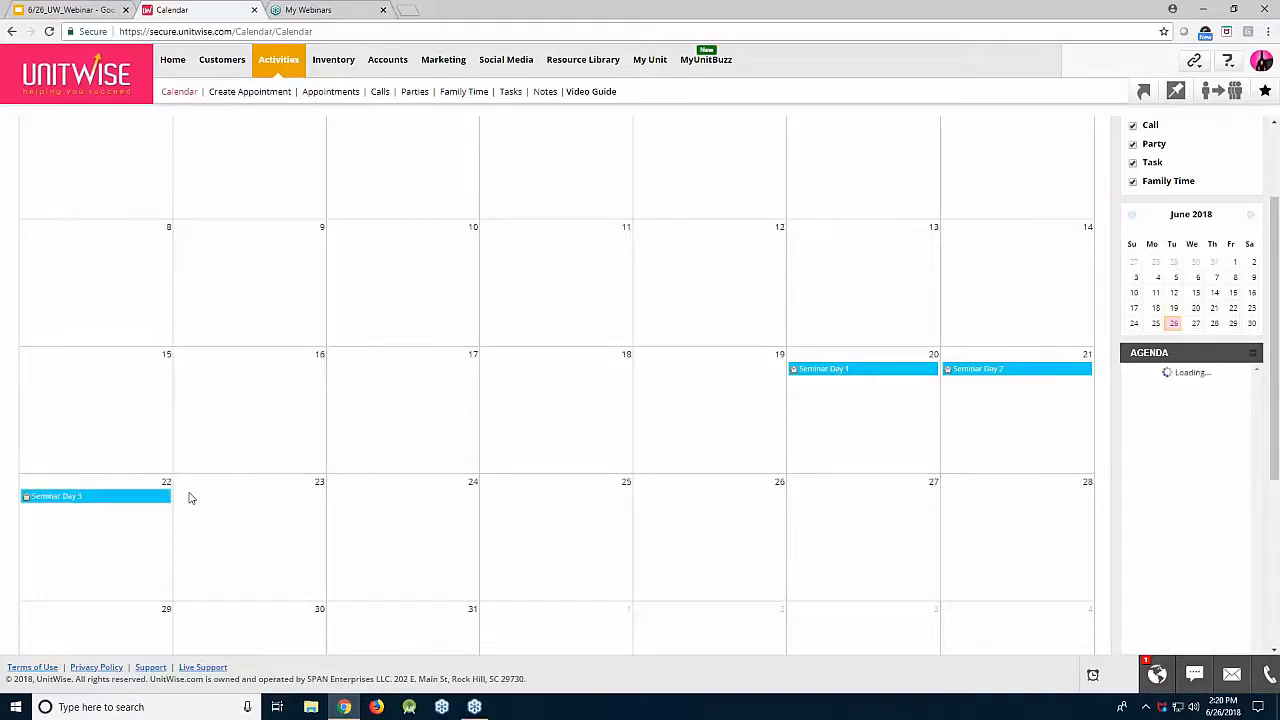
pyautogui.click(192, 494)
pyautogui.click(210, 417)
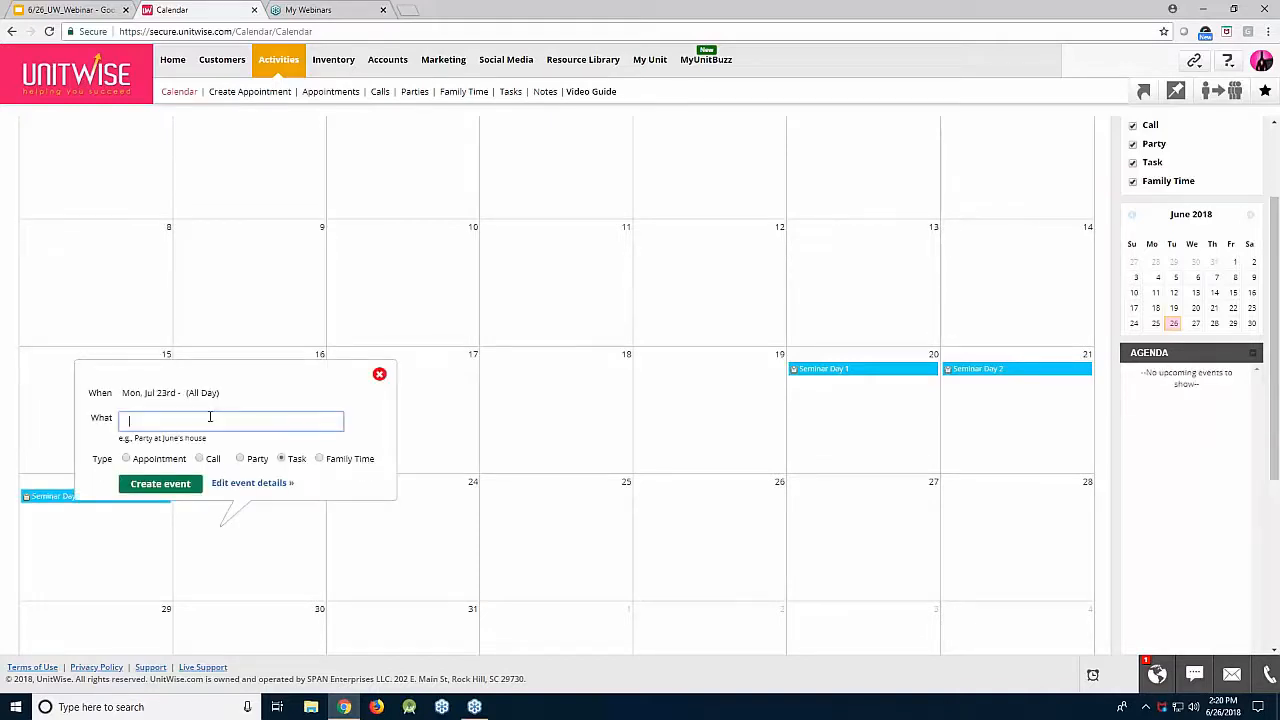
pyautogui.write('Seminar Day 4')
pyautogui.click(160, 483)
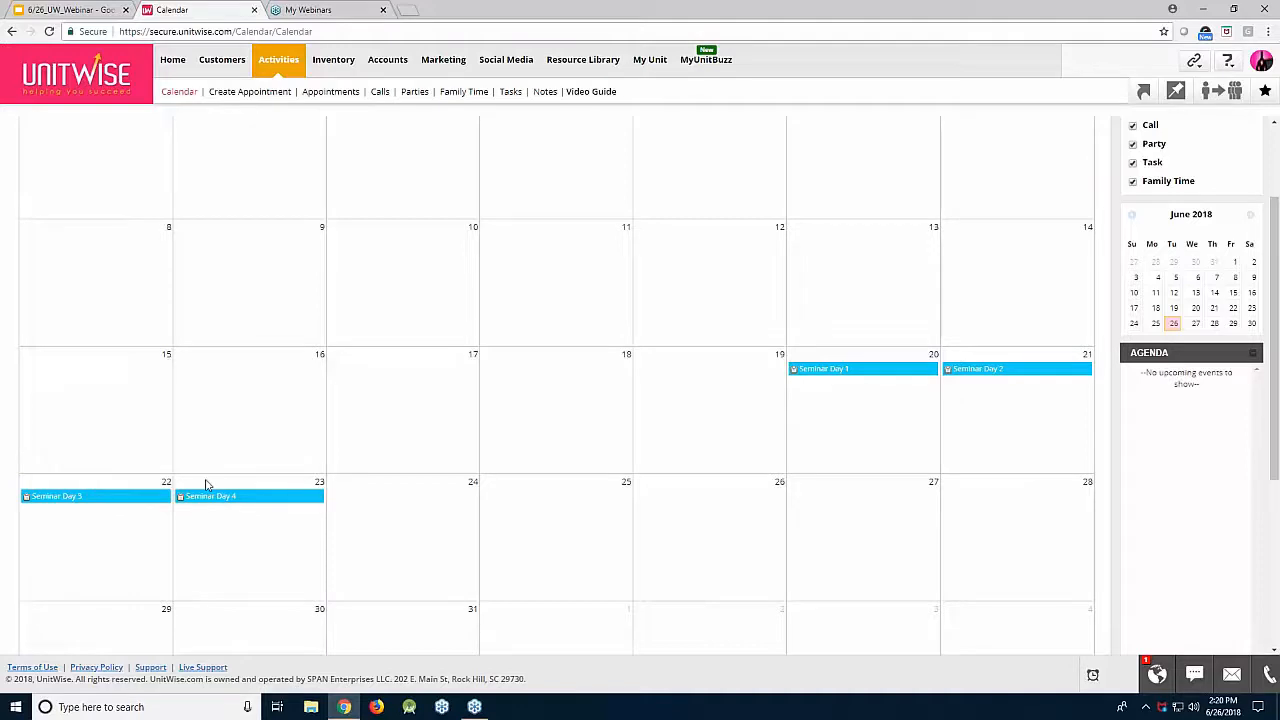
# Step: Add 'Leaving for Seminar' on July 18 and 'Returning from Seminar' on July 25
pyautogui.click(505, 402)
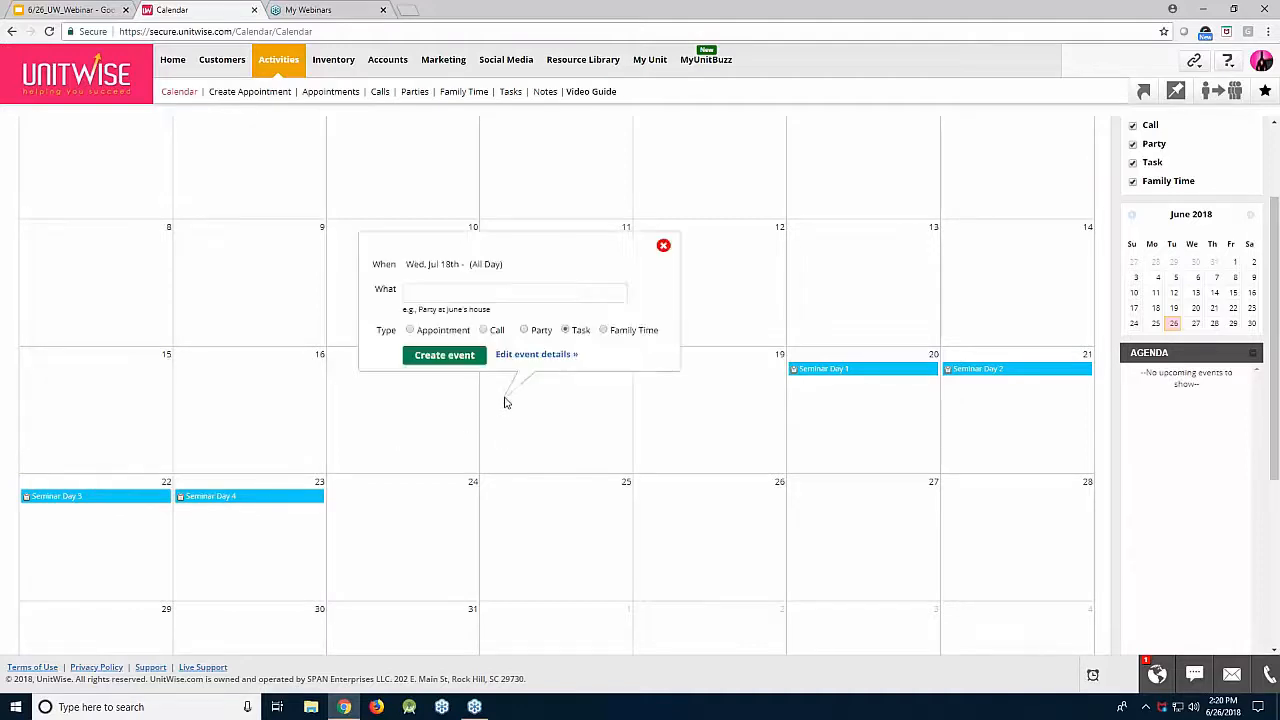
pyautogui.click(476, 292)
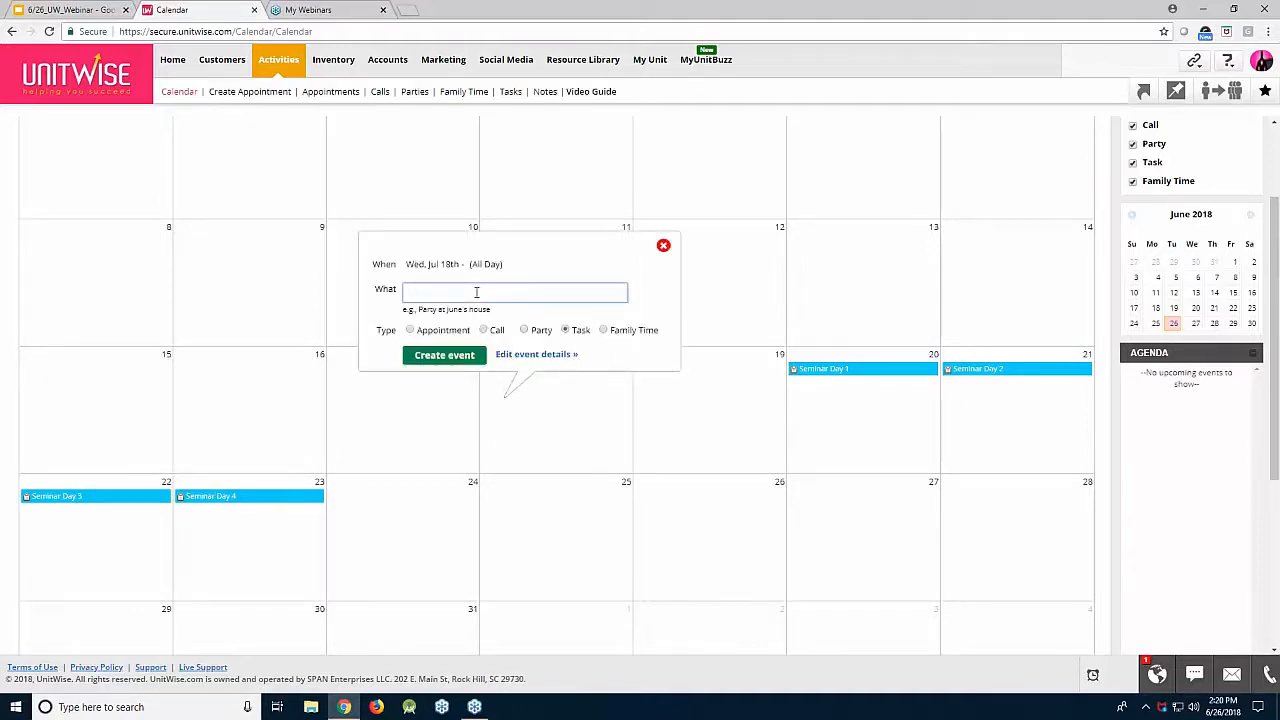
pyautogui.write('Leaving for Seminar!')
pyautogui.click(472, 357)
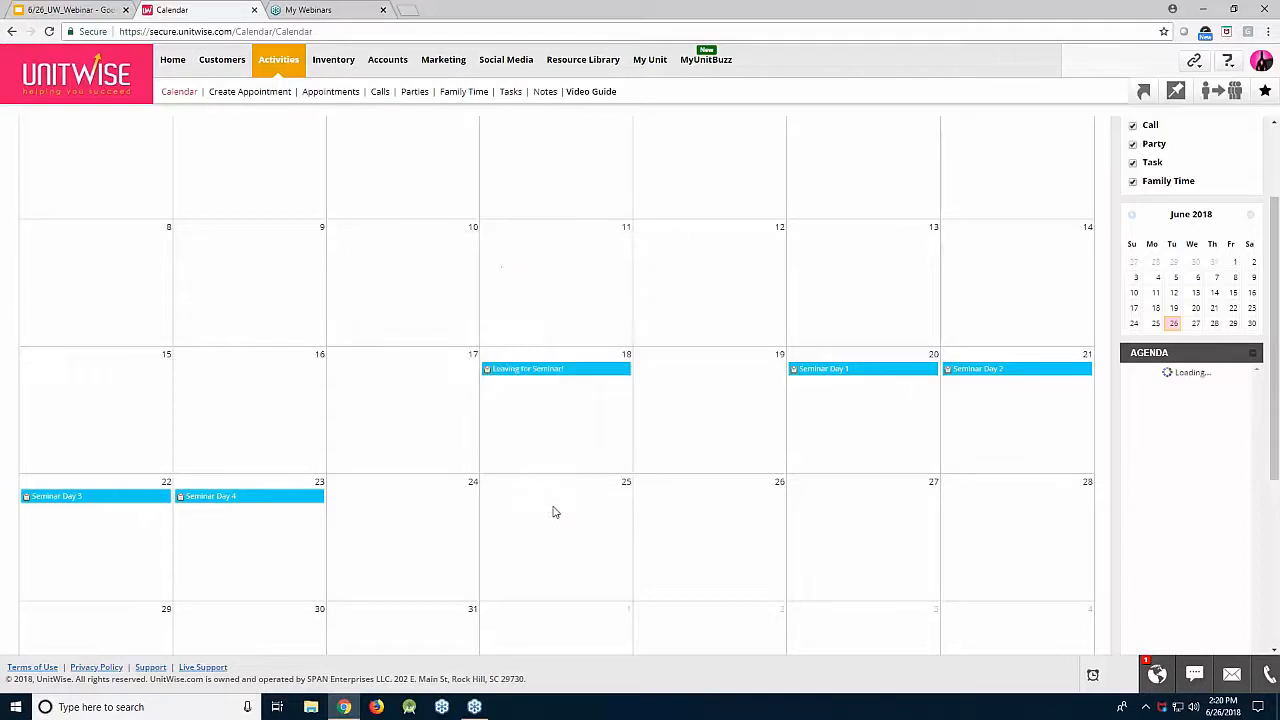
pyautogui.click(556, 512)
pyautogui.click(515, 400)
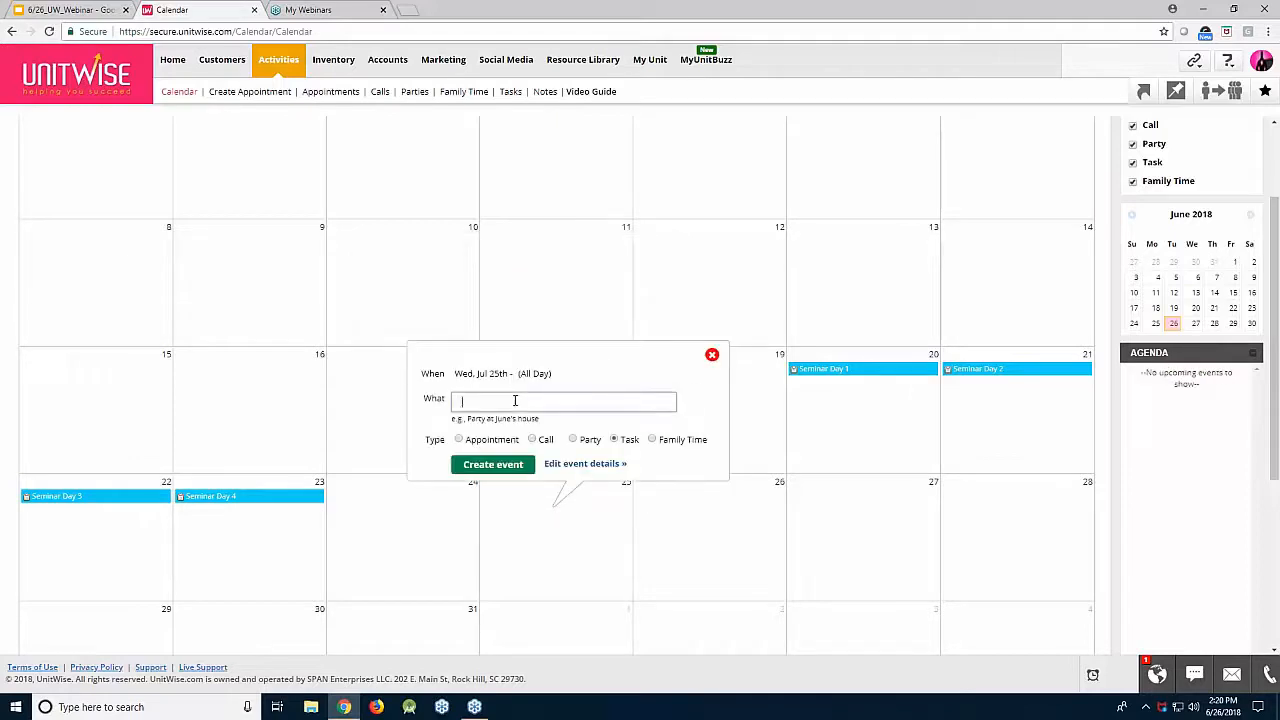
pyautogui.write('Returning from Seminar')
pyautogui.click(492, 465)
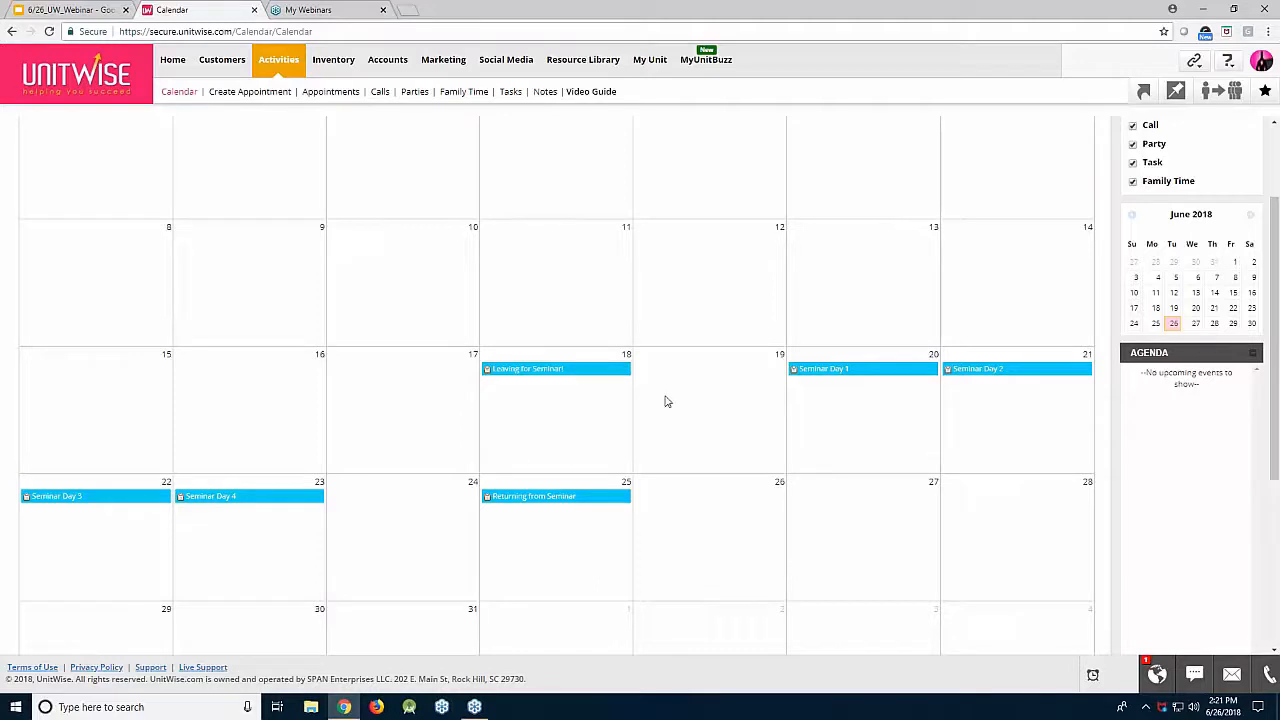
# Step: Create and save a 'Packing for Seminar' event on July 14 through the full details form
pyautogui.scroll(2, 690, 380)
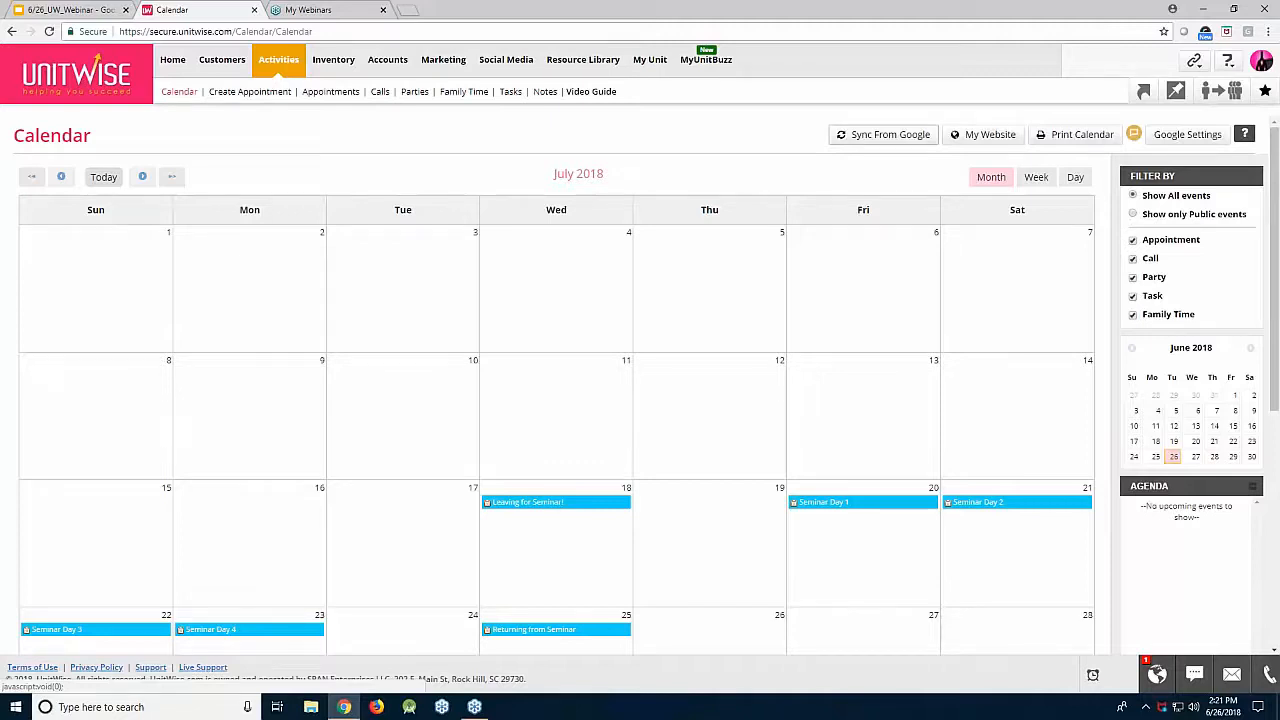
pyautogui.click(1010, 415)
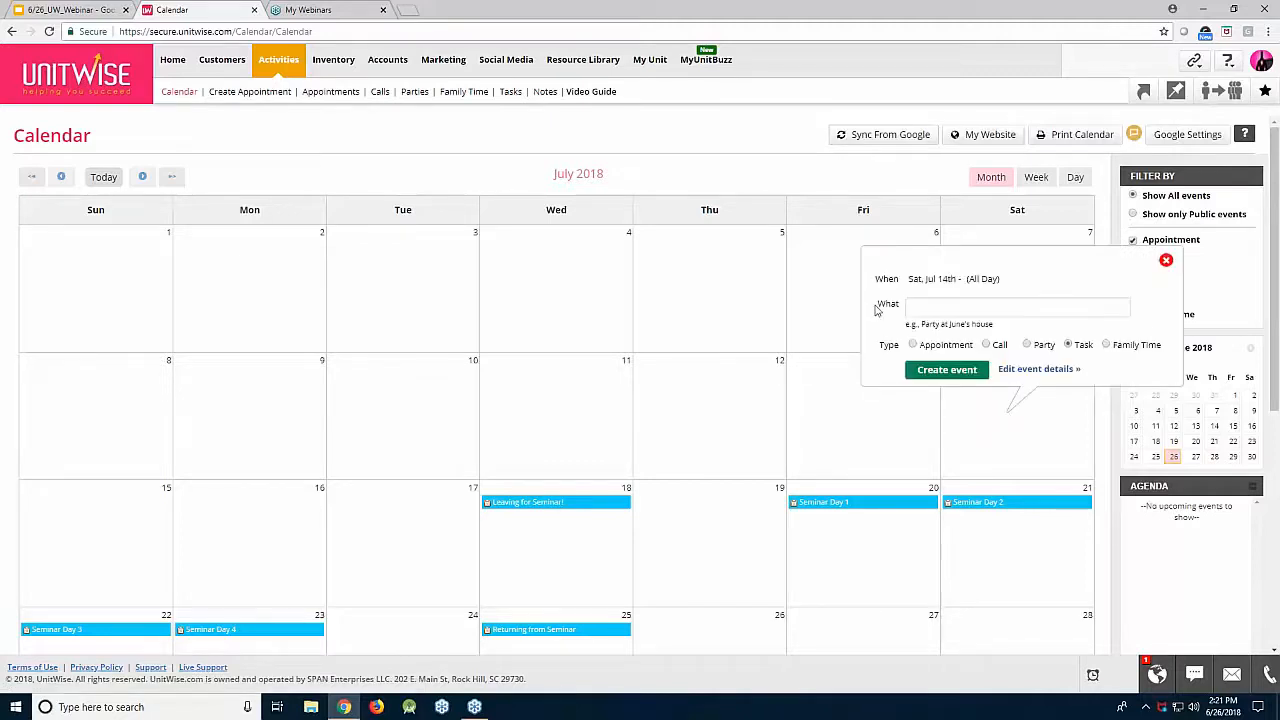
pyautogui.click(924, 312)
pyautogui.write('Pa')
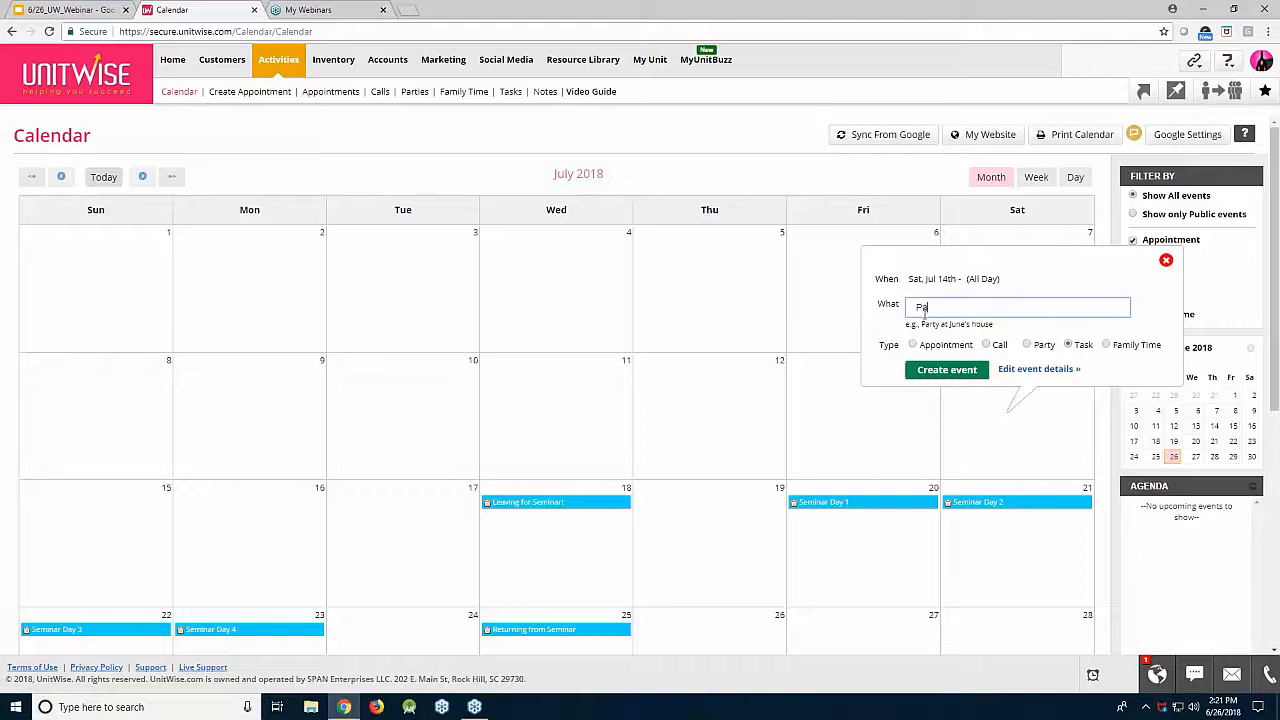
pyautogui.write('cking for Seminar')
pyautogui.click(1040, 369)
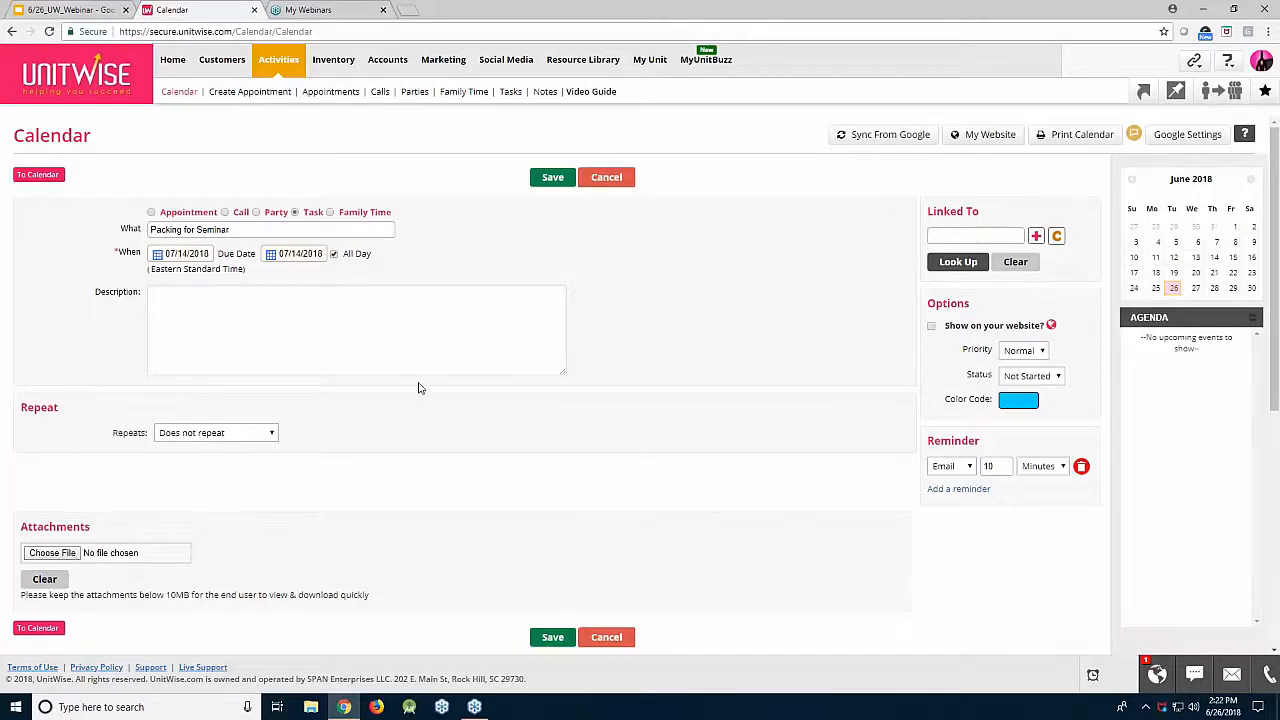
pyautogui.click(551, 181)
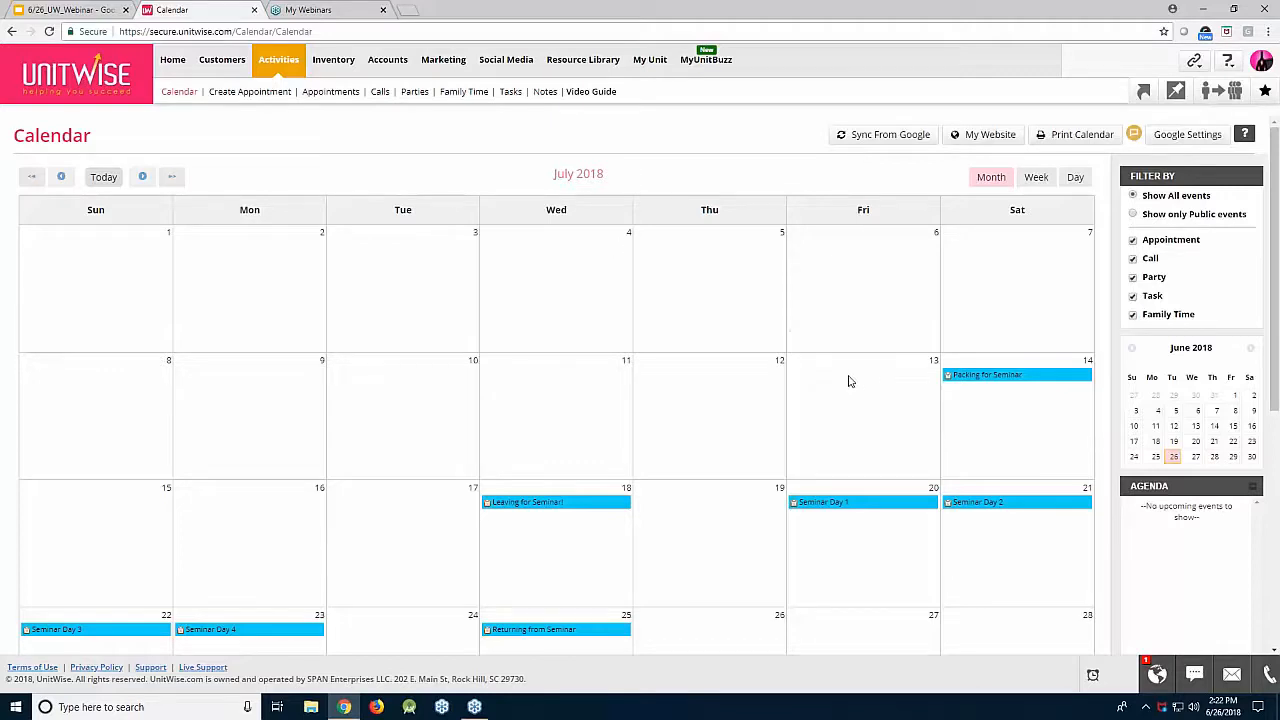
# Step: Start a 'Ship Product' appointment on July 17 with a chosen contact and one invitee
pyautogui.click(408, 510)
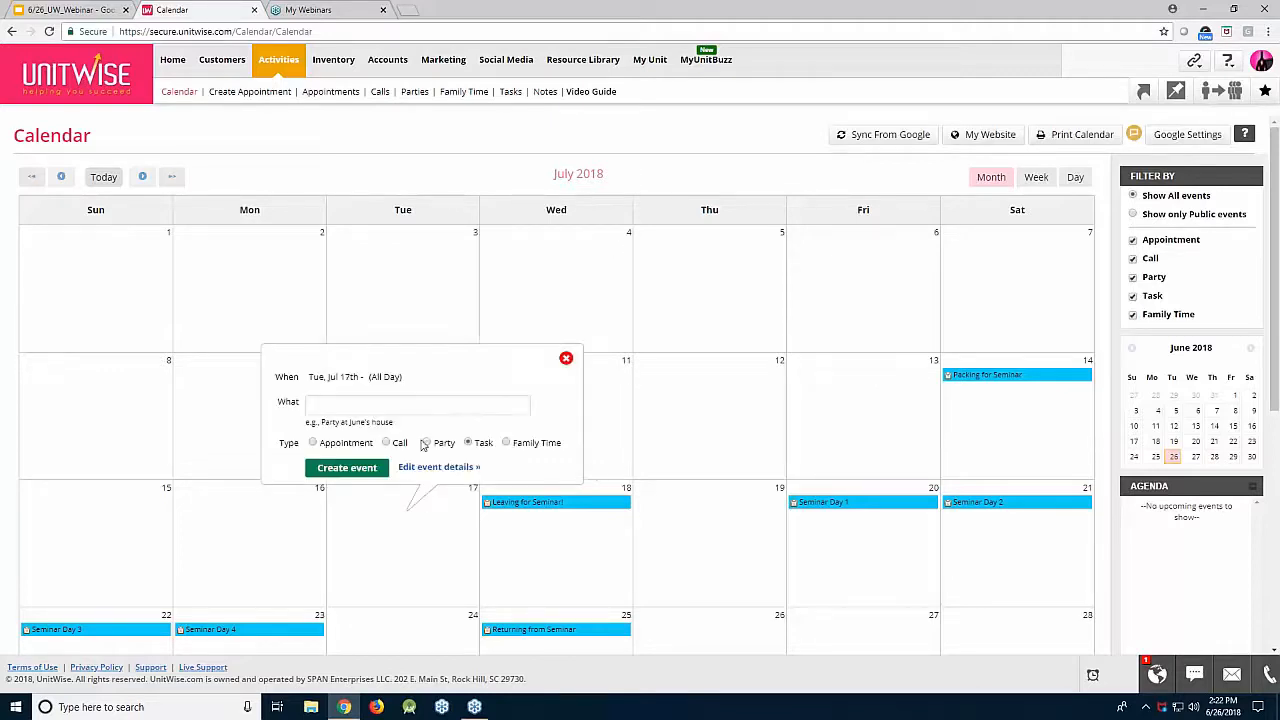
pyautogui.click(415, 404)
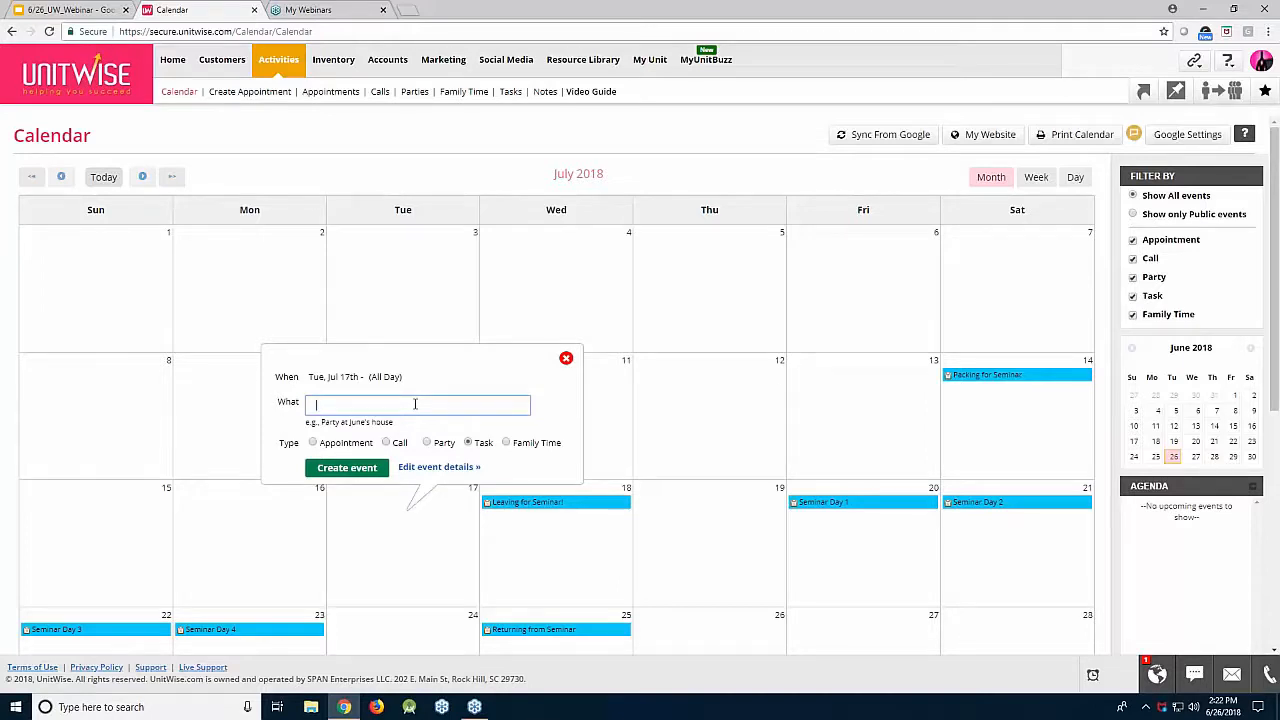
pyautogui.write('Ship Pro')
pyautogui.write('duct')
pyautogui.click(344, 447)
pyautogui.click(415, 468)
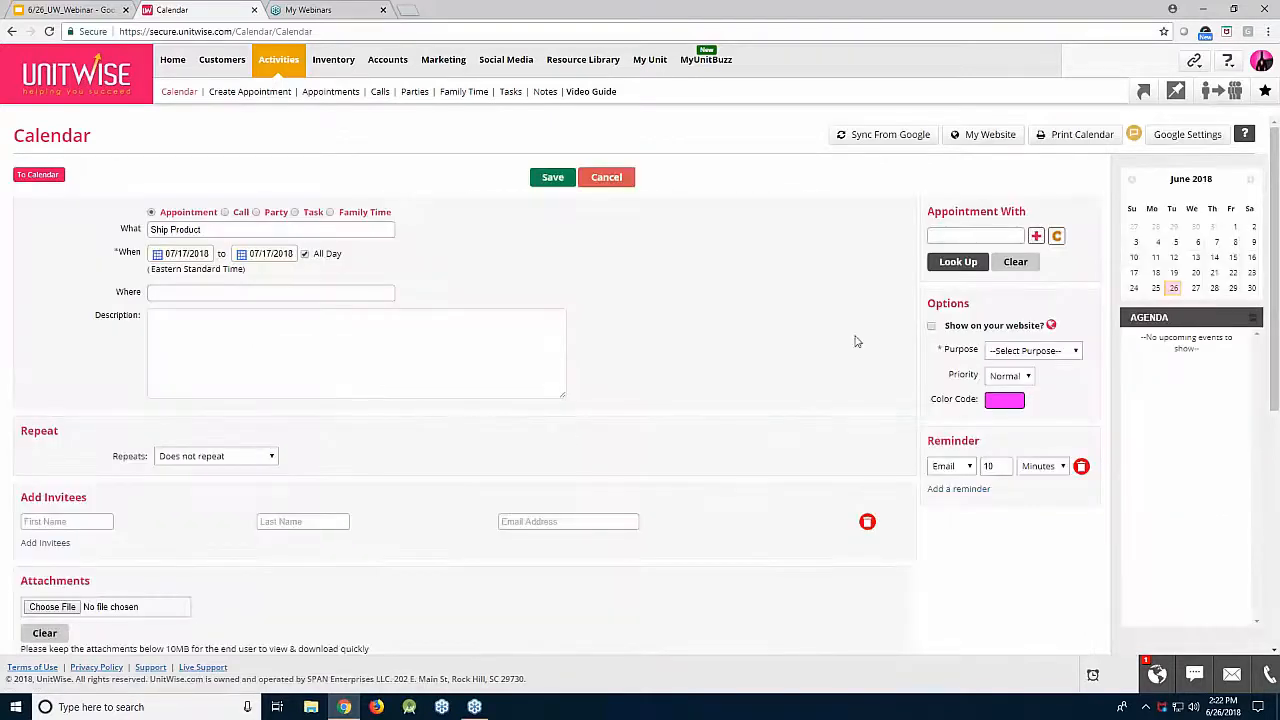
pyautogui.click(932, 235)
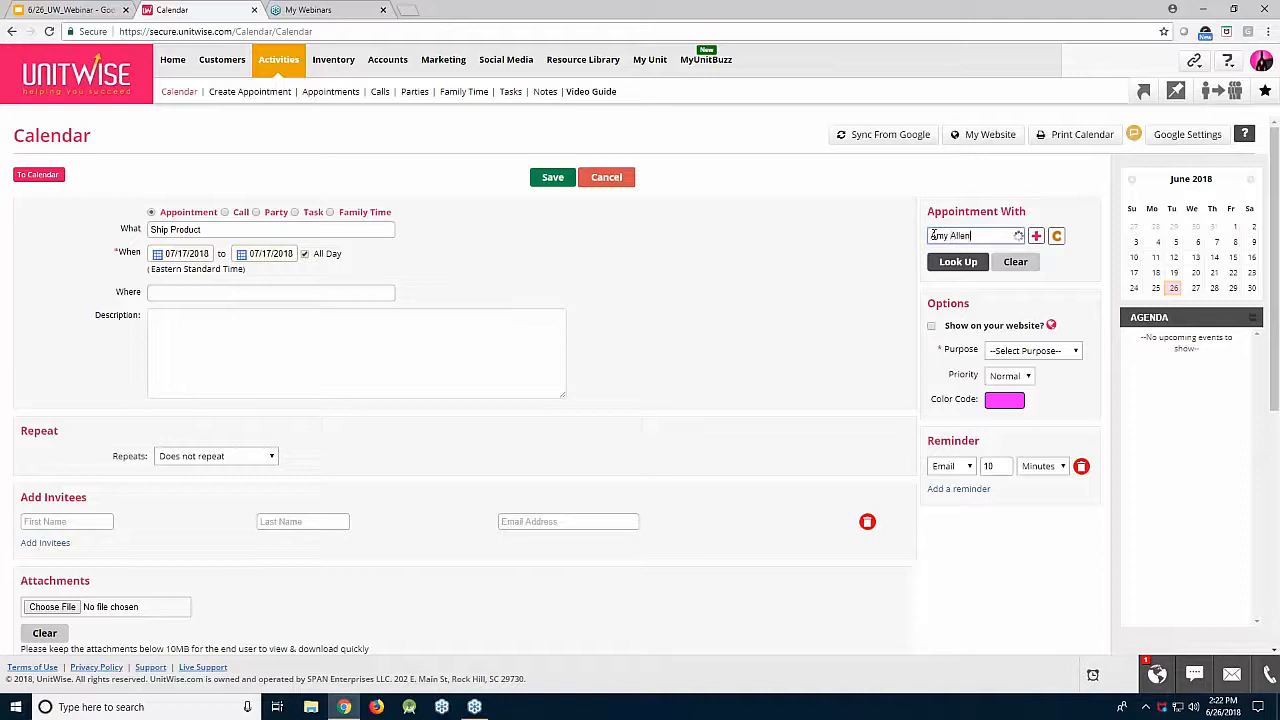
pyautogui.click(945, 253)
pyautogui.click(70, 521)
pyautogui.write('christi')
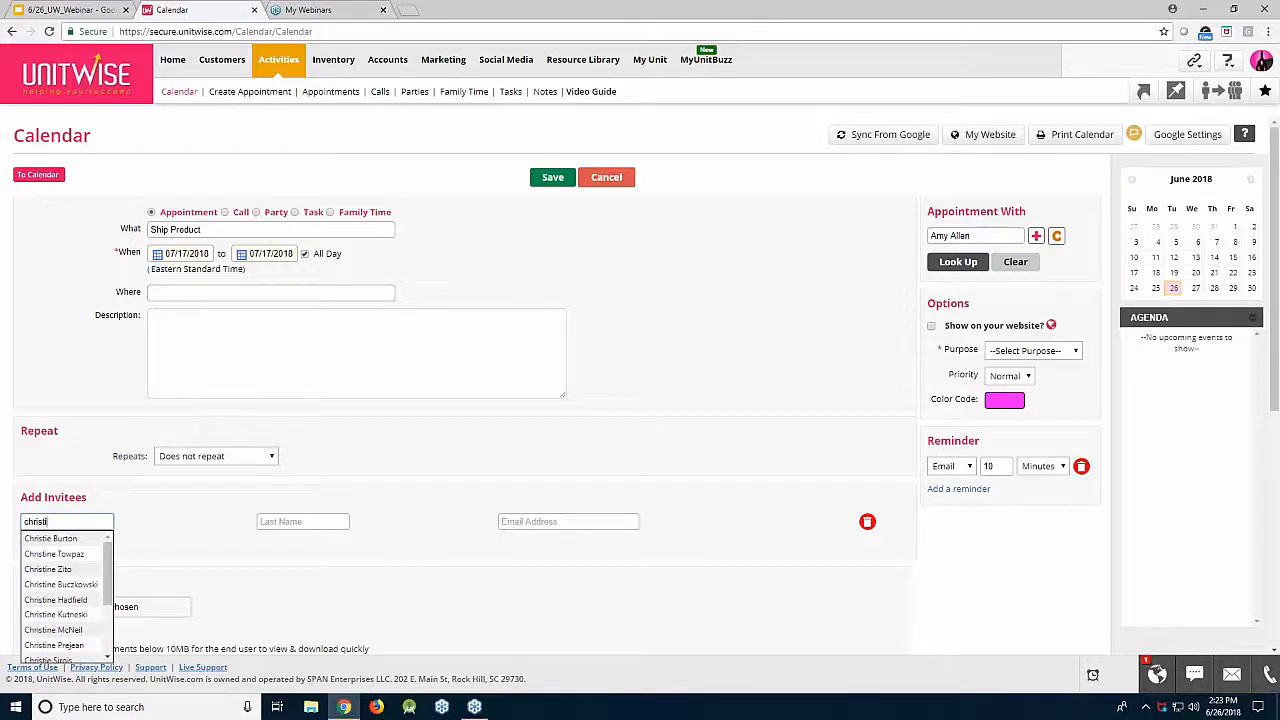
pyautogui.write('na')
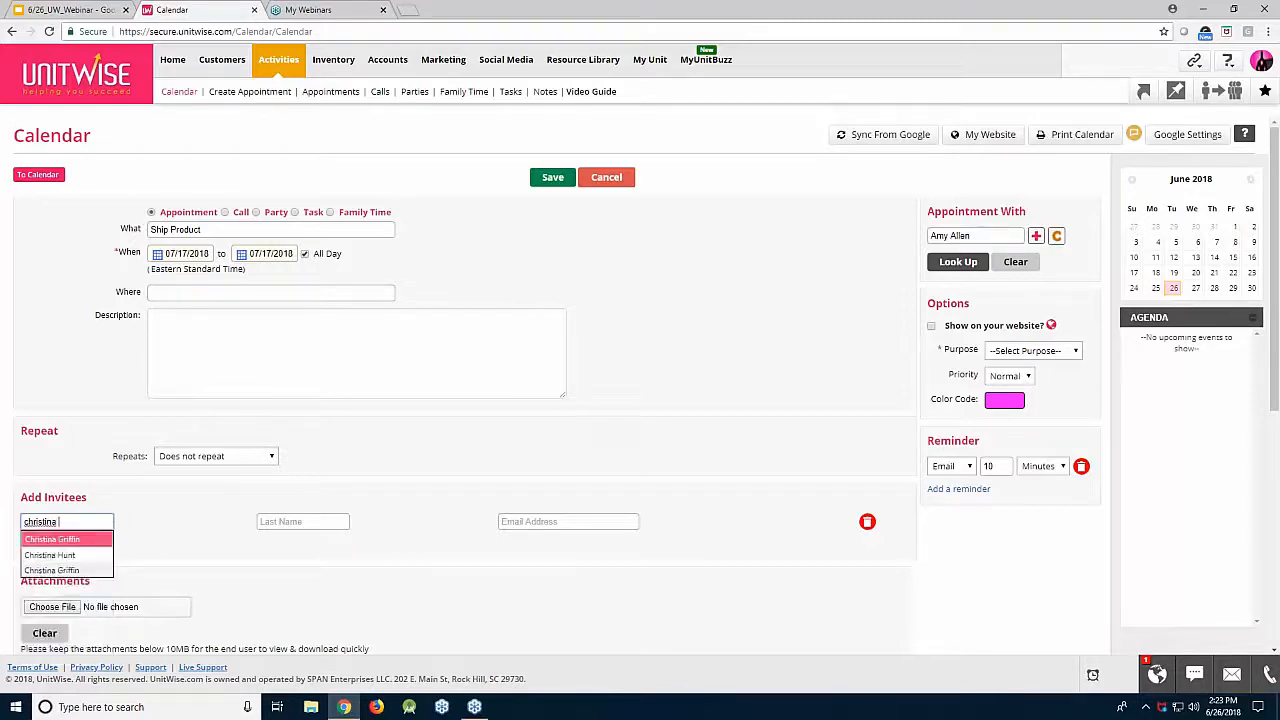
pyautogui.click(78, 540)
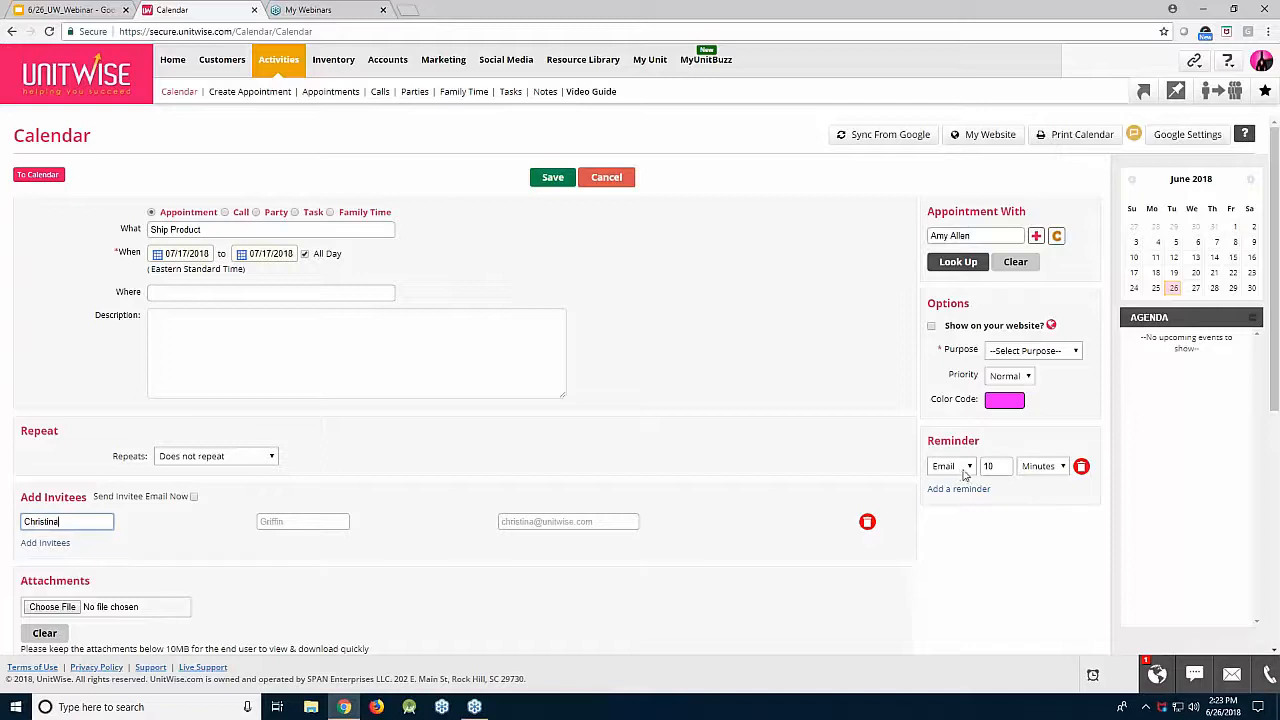
# Step: Give the appointment a darker purple colour and purpose Other, then save it
pyautogui.click(1028, 467)
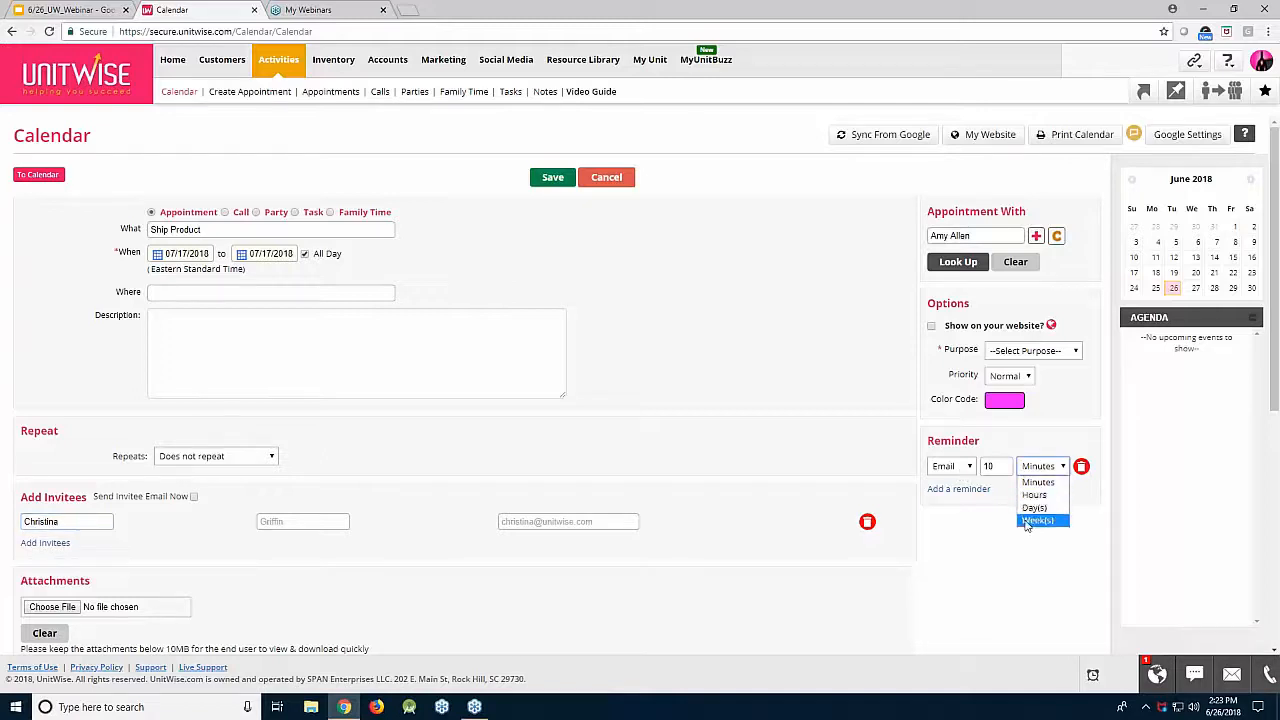
pyautogui.click(995, 545)
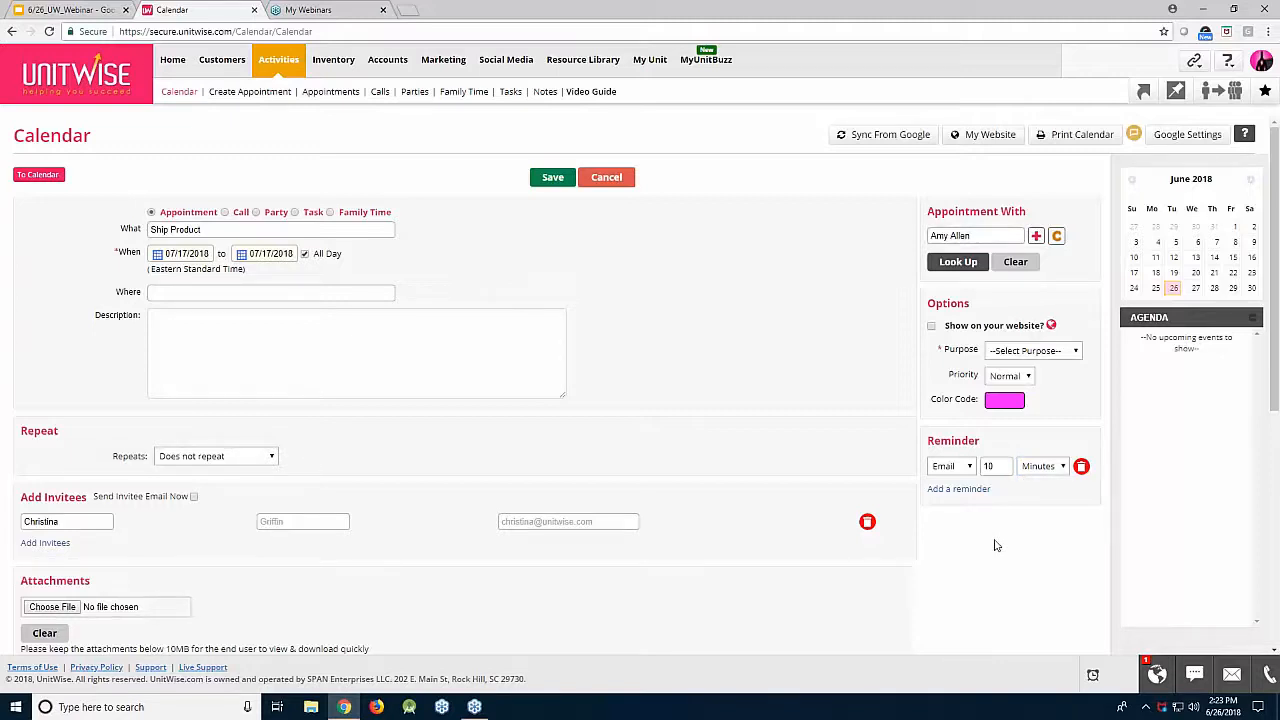
pyautogui.click(1007, 399)
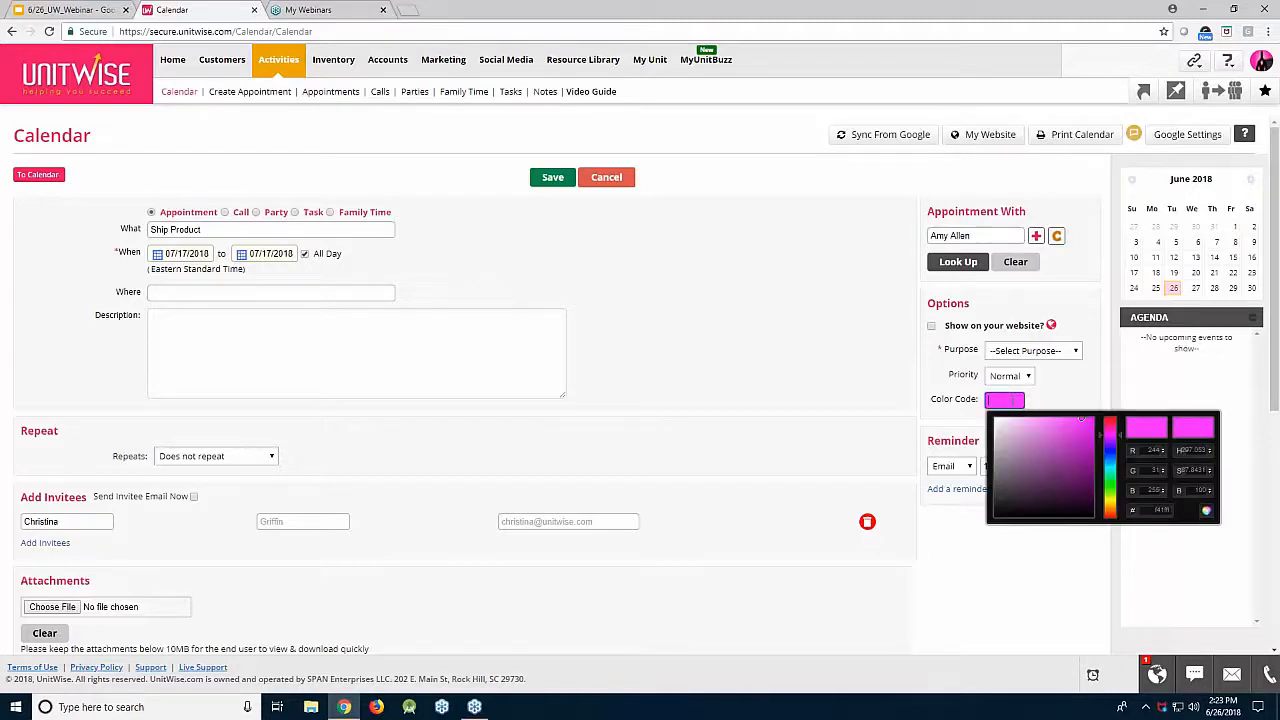
pyautogui.click(1083, 447)
pyautogui.moveTo(1083, 447); pyautogui.dragTo(1084, 458)
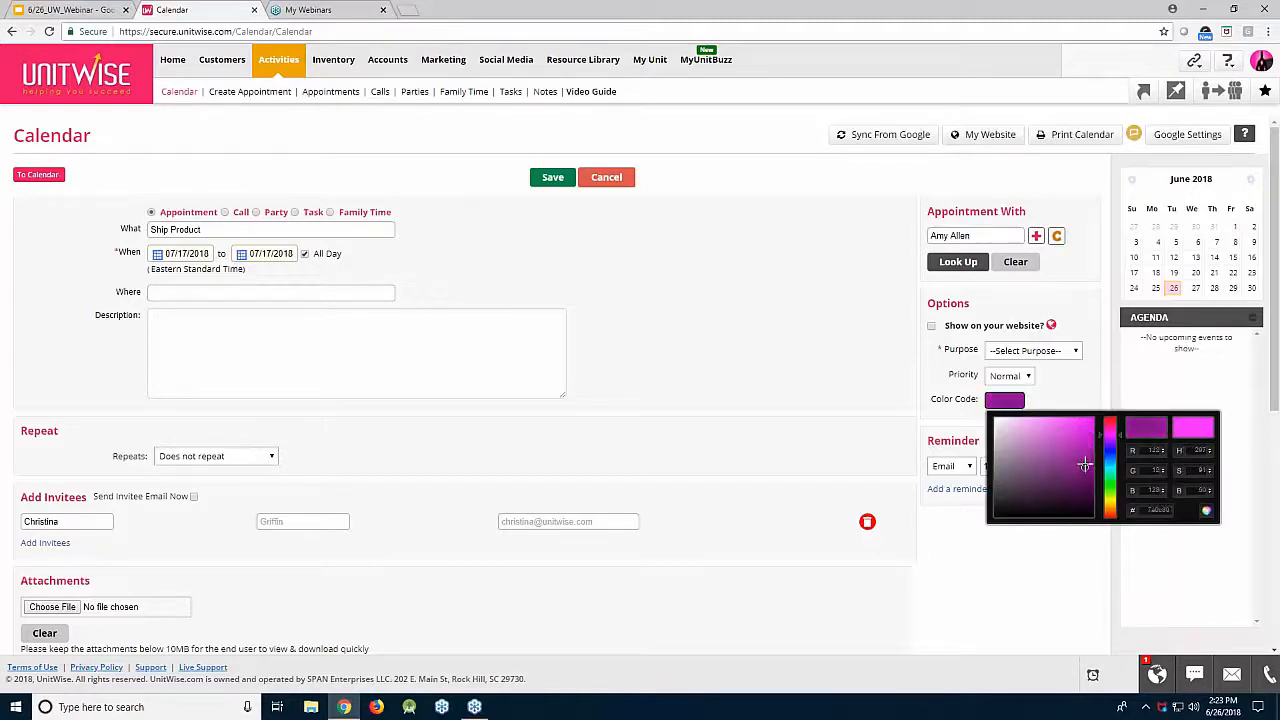
pyautogui.click(1032, 350)
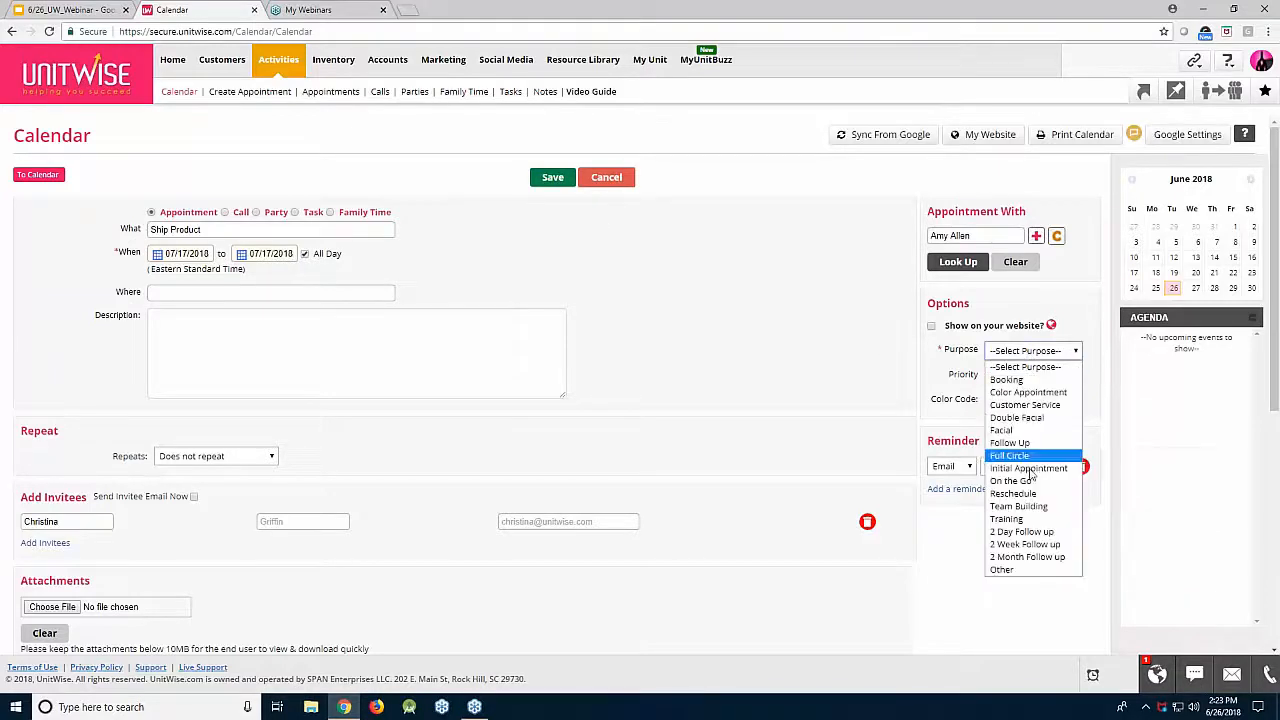
pyautogui.click(1022, 569)
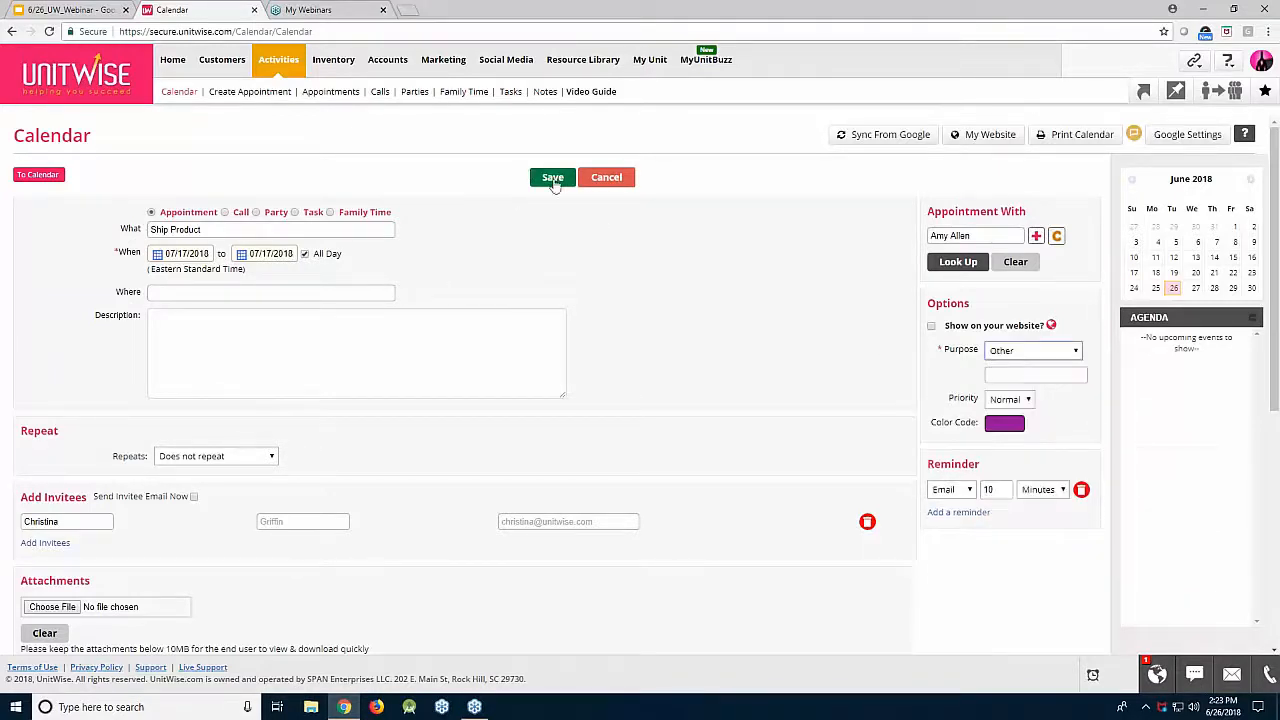
pyautogui.click(553, 180)
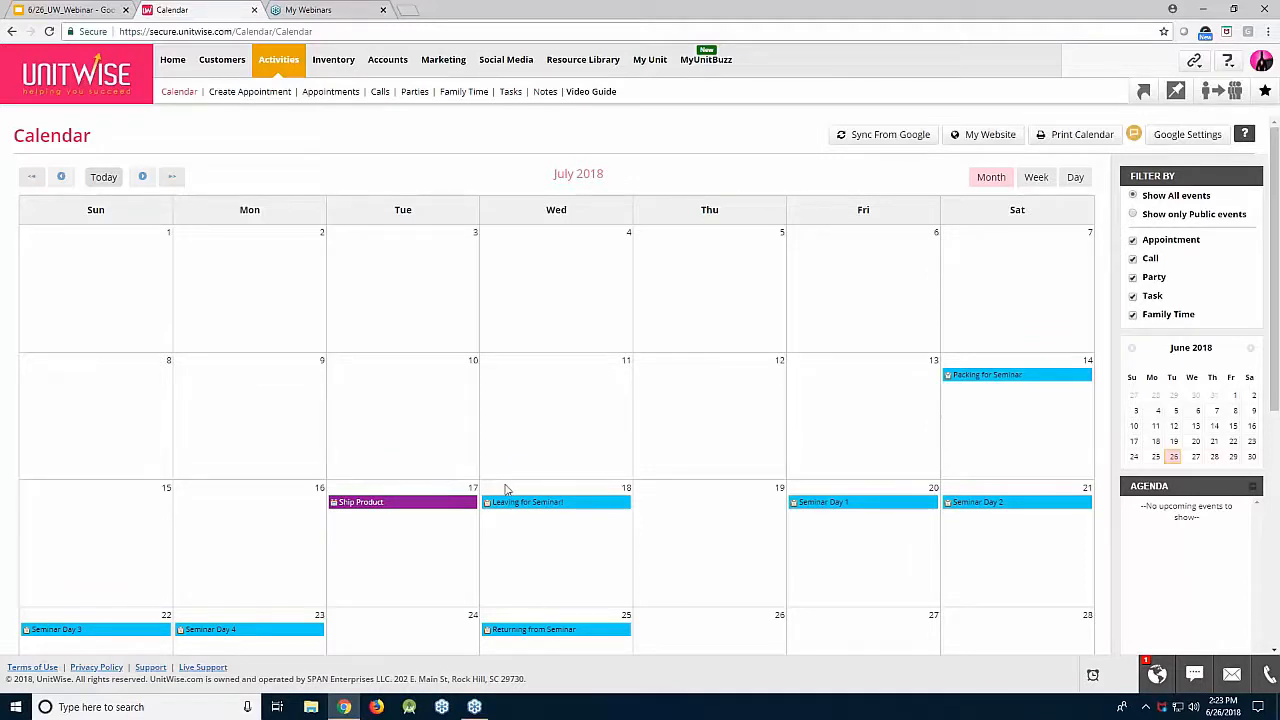
# Step: Start an 'After Seminar Part 1' party on Saturday, July 28 with the suggested hostess
pyautogui.scroll(-2, 918, 582)
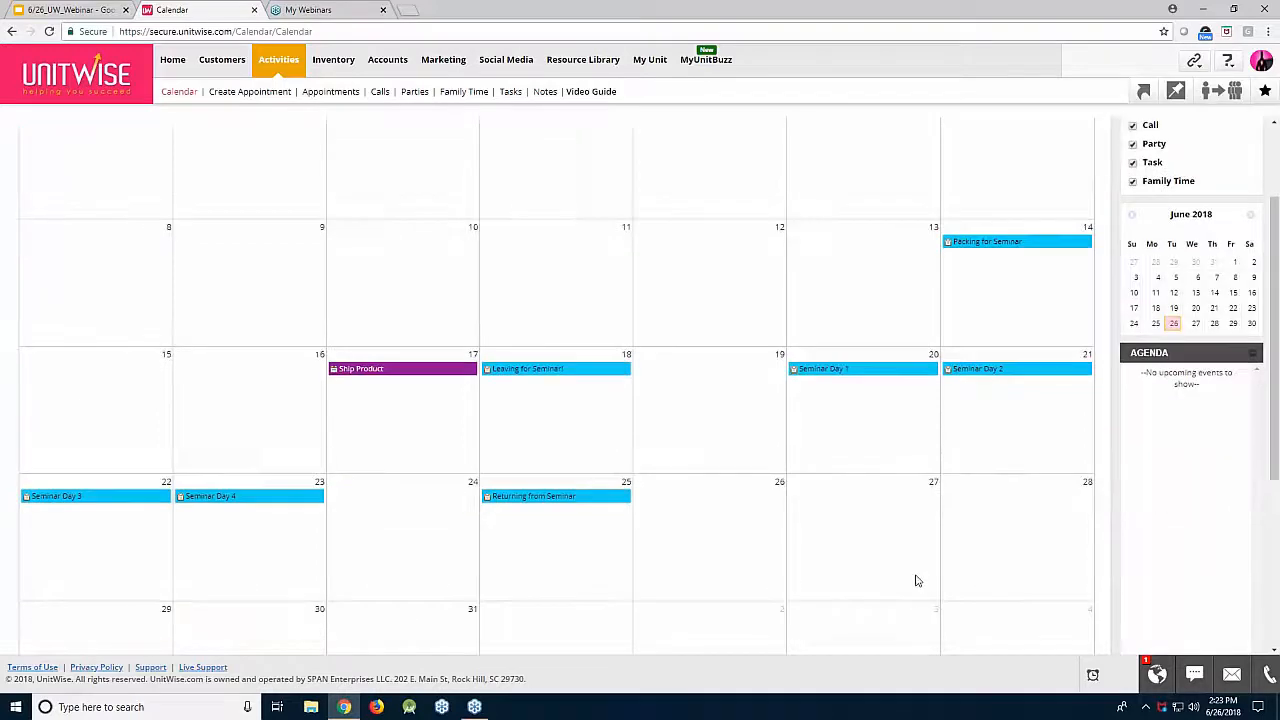
pyautogui.click(966, 486)
pyautogui.click(912, 378)
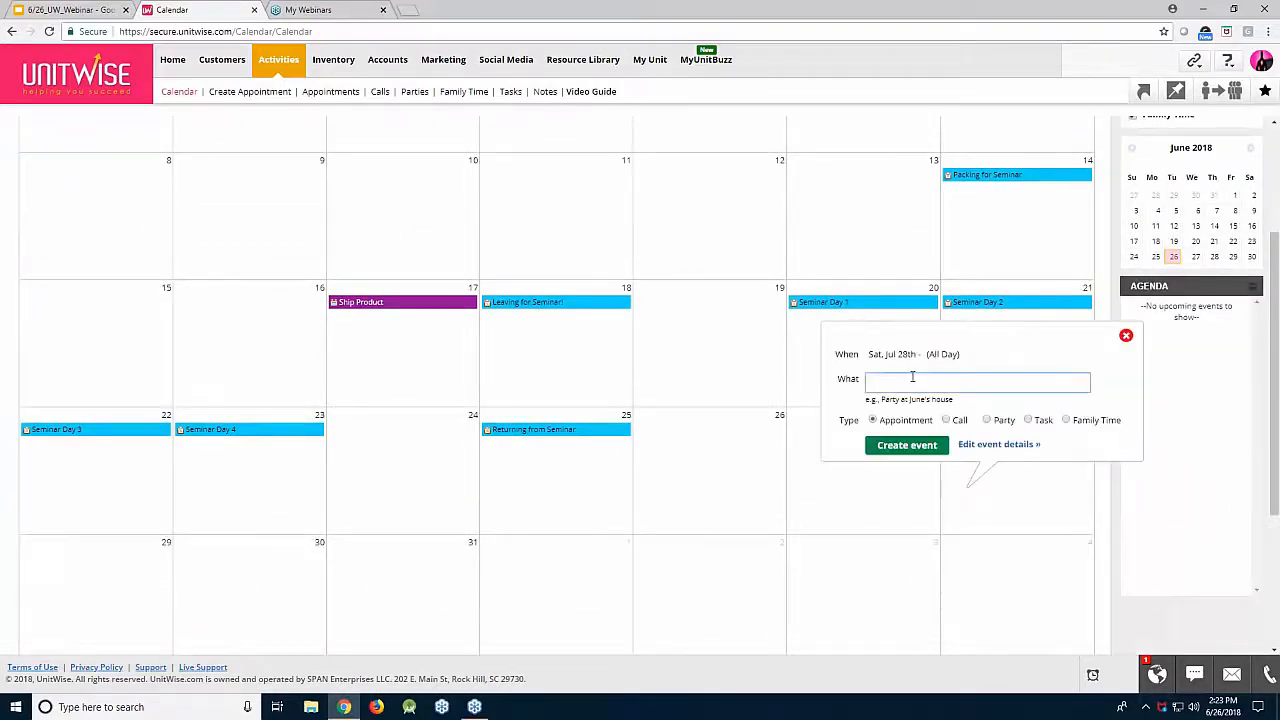
pyautogui.write('After Seminar Part 1')
pyautogui.click(1002, 449)
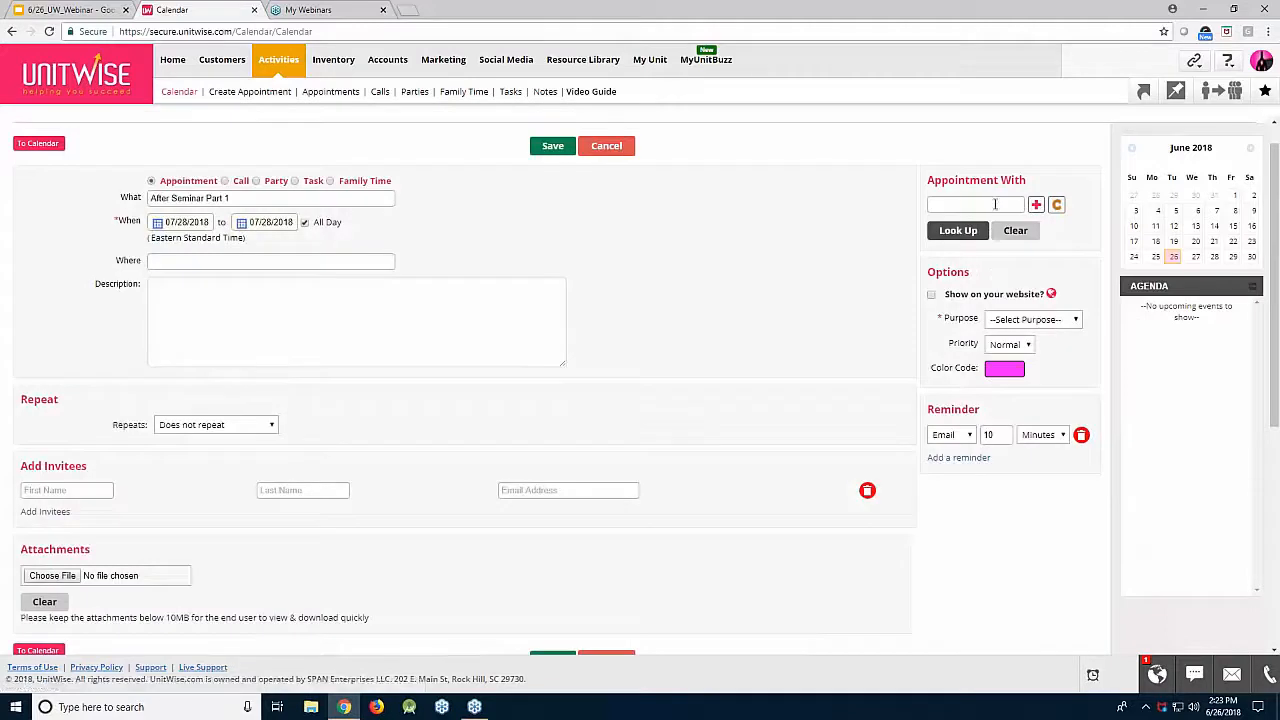
pyautogui.click(272, 184)
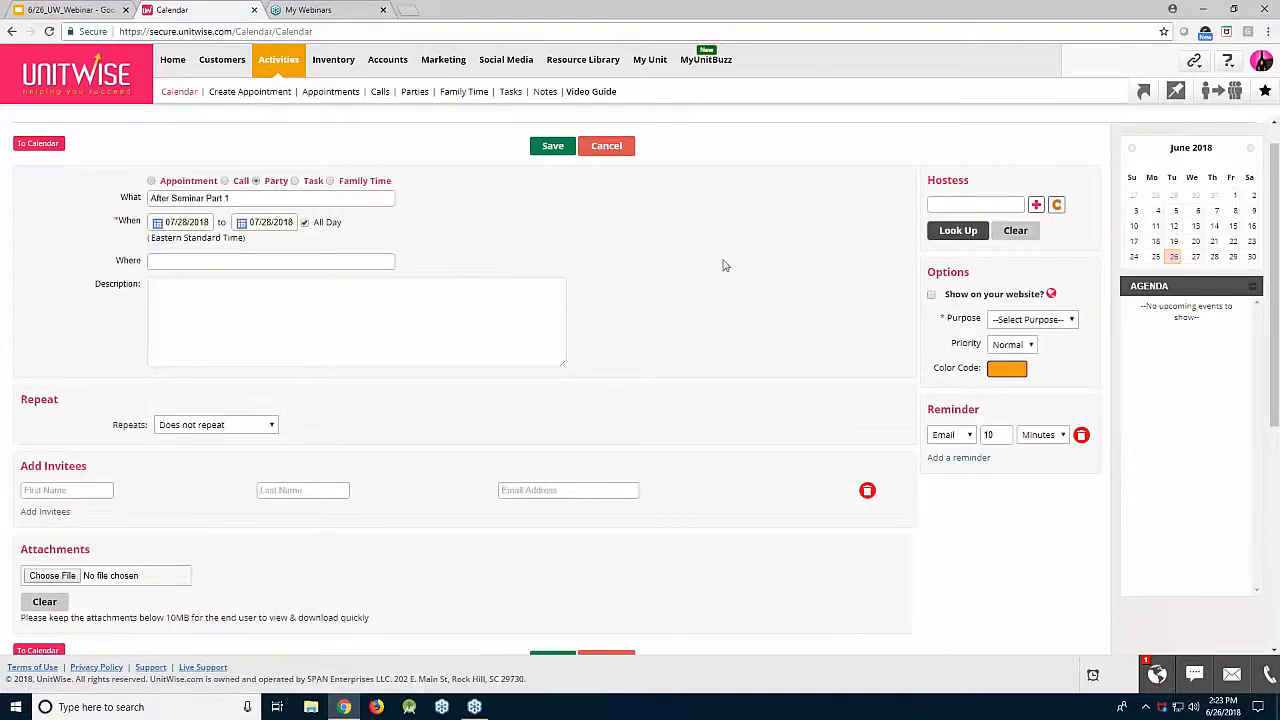
pyautogui.click(953, 205)
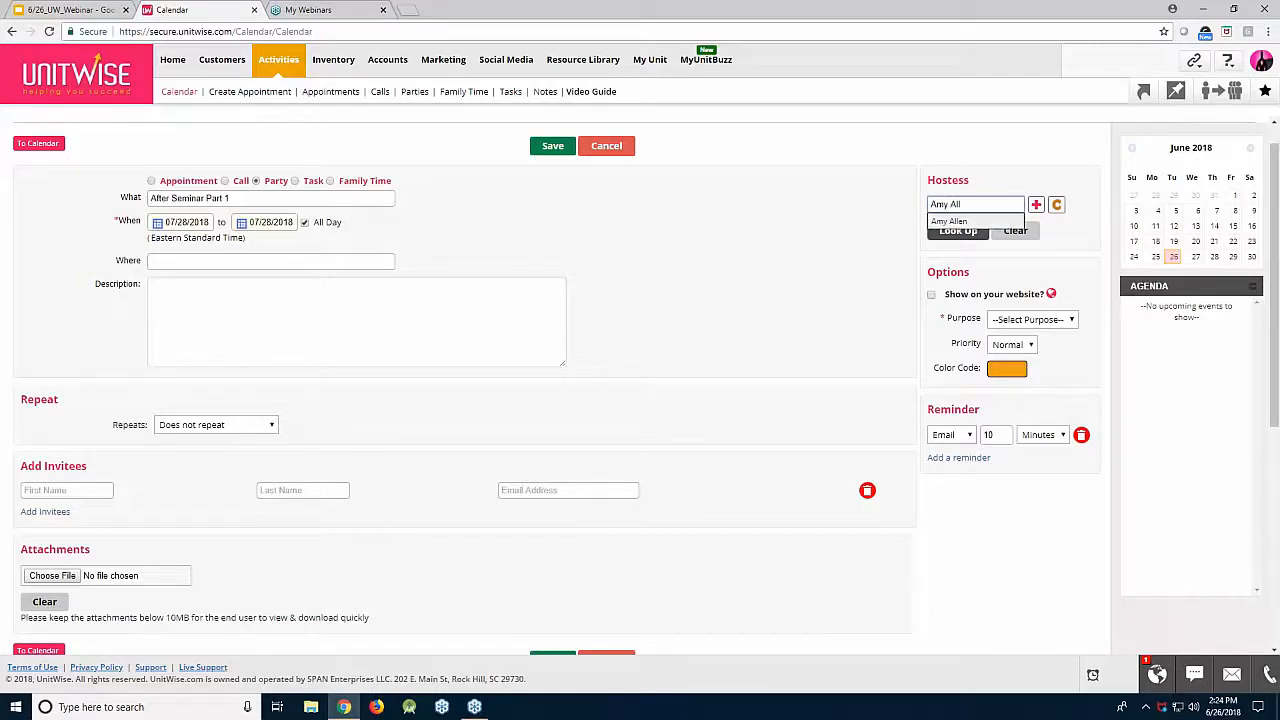
pyautogui.click(950, 221)
# Step: Add three invitee rows and fill each with a suggested contact
pyautogui.click(60, 511)
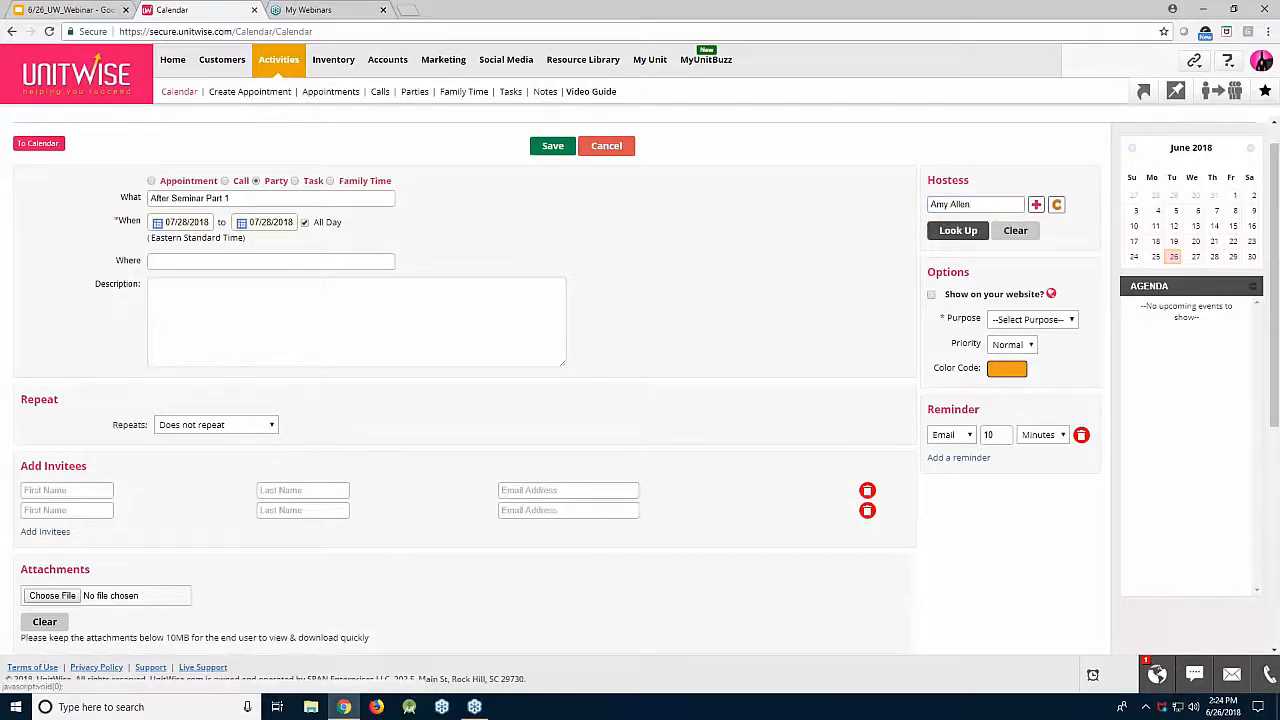
pyautogui.click(45, 531)
pyautogui.click(60, 491)
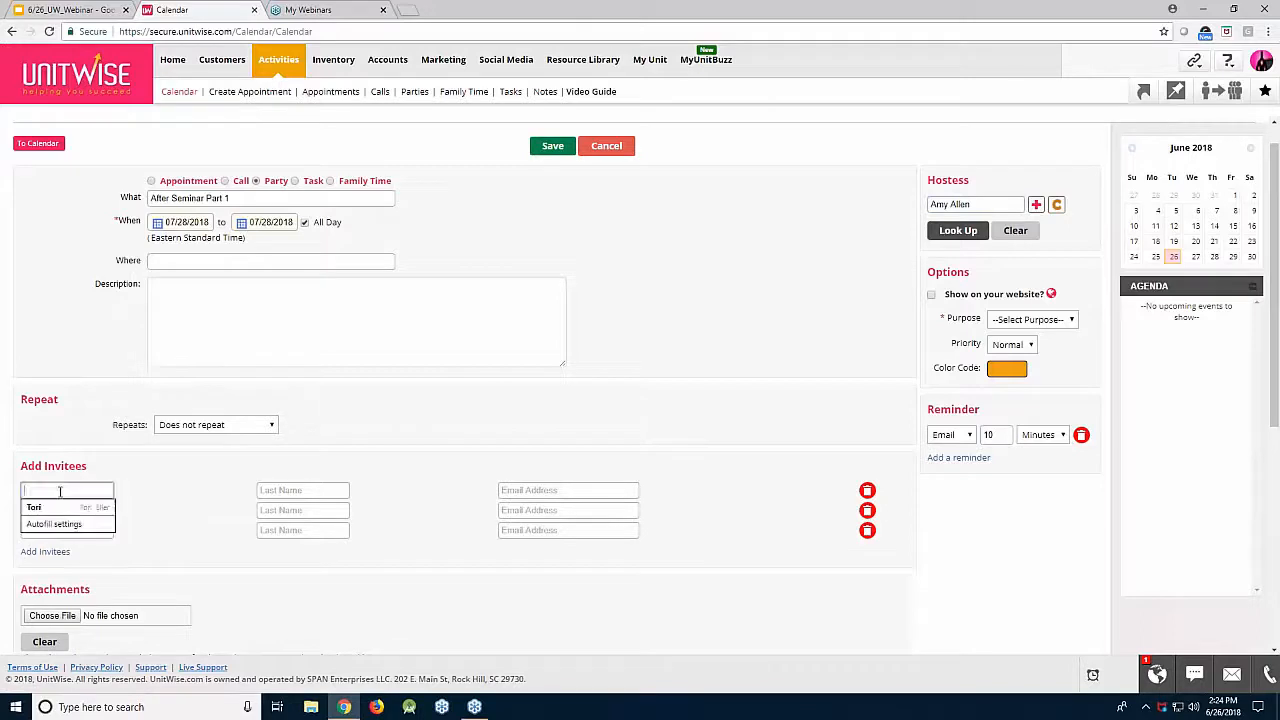
pyautogui.write('christina')
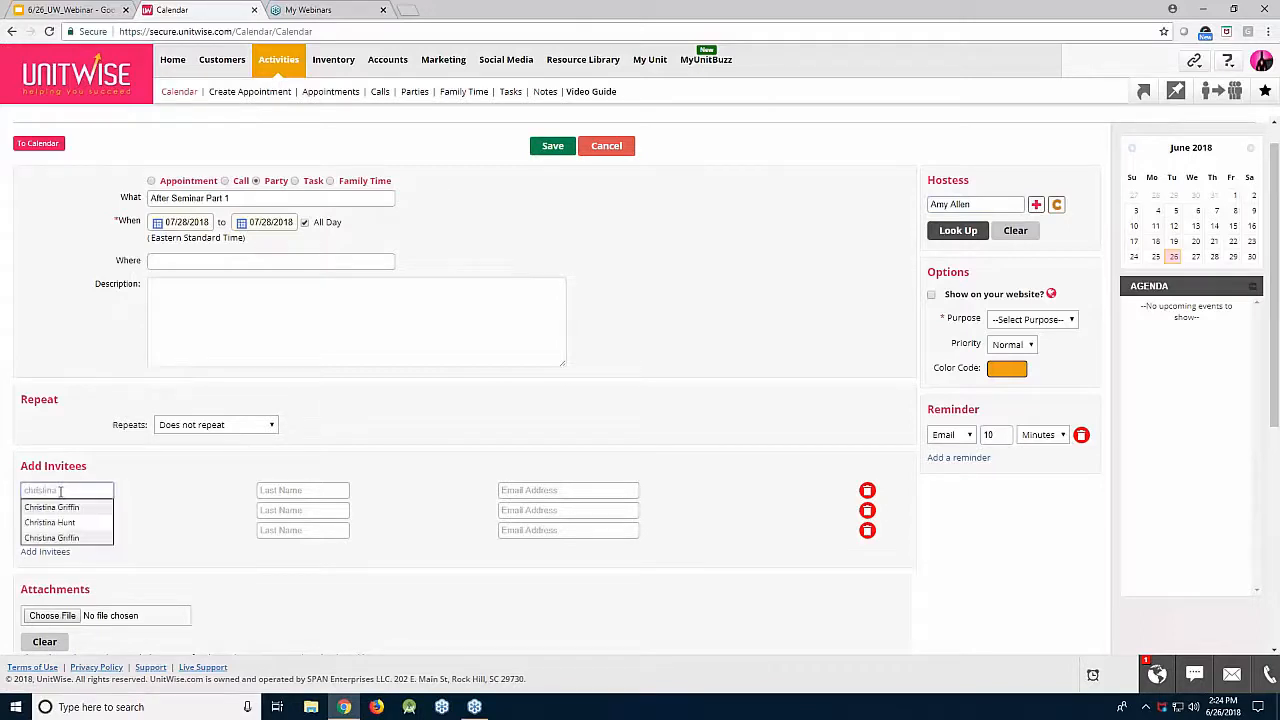
pyautogui.click(52, 507)
pyautogui.click(58, 511)
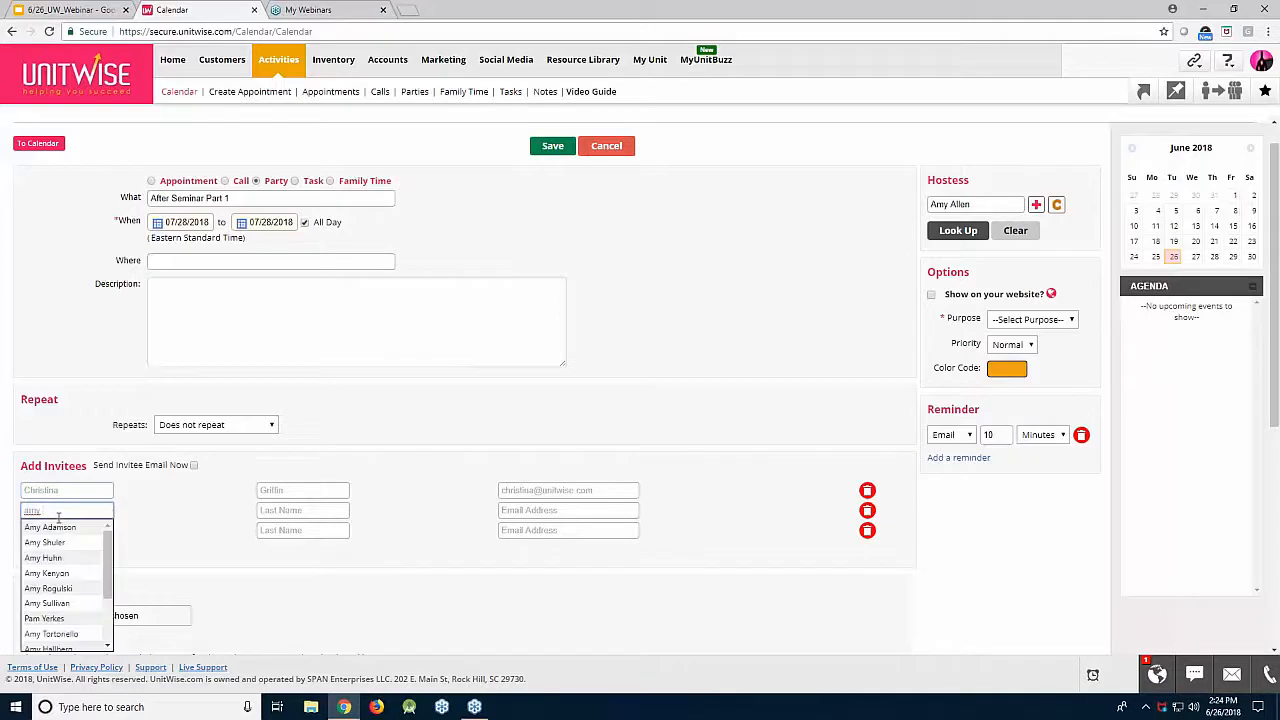
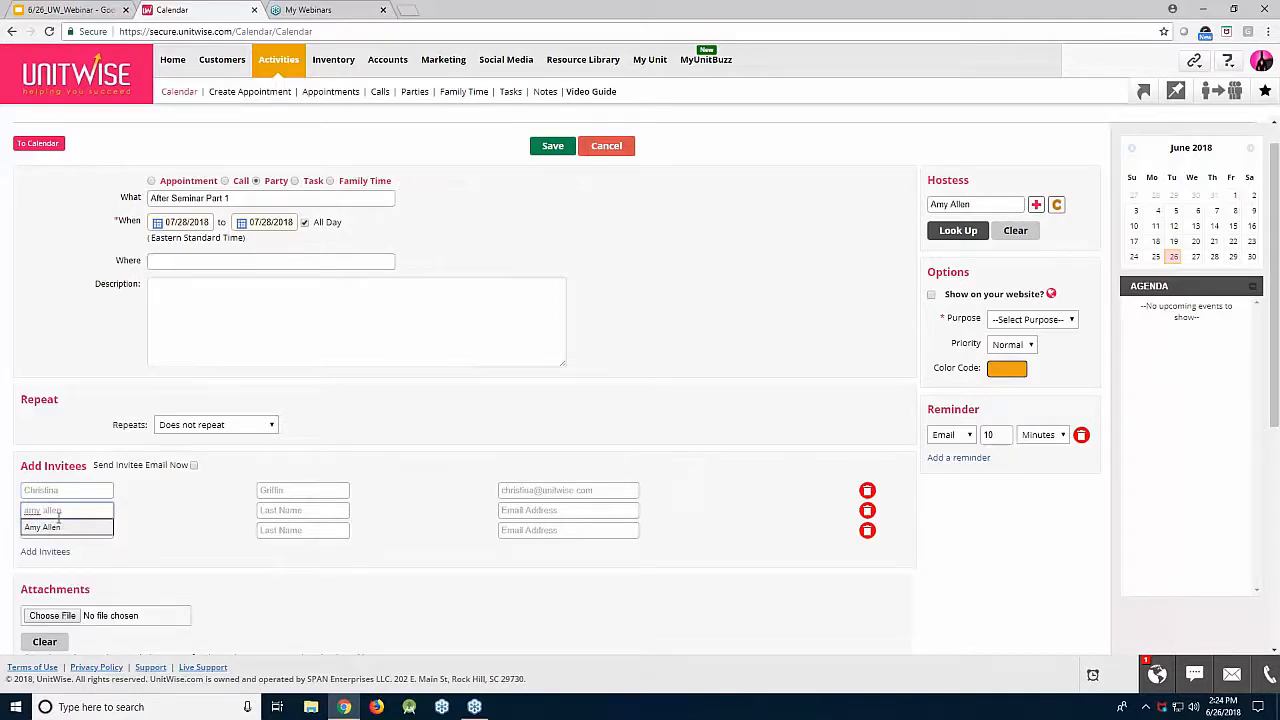
pyautogui.click(42, 527)
pyautogui.click(55, 530)
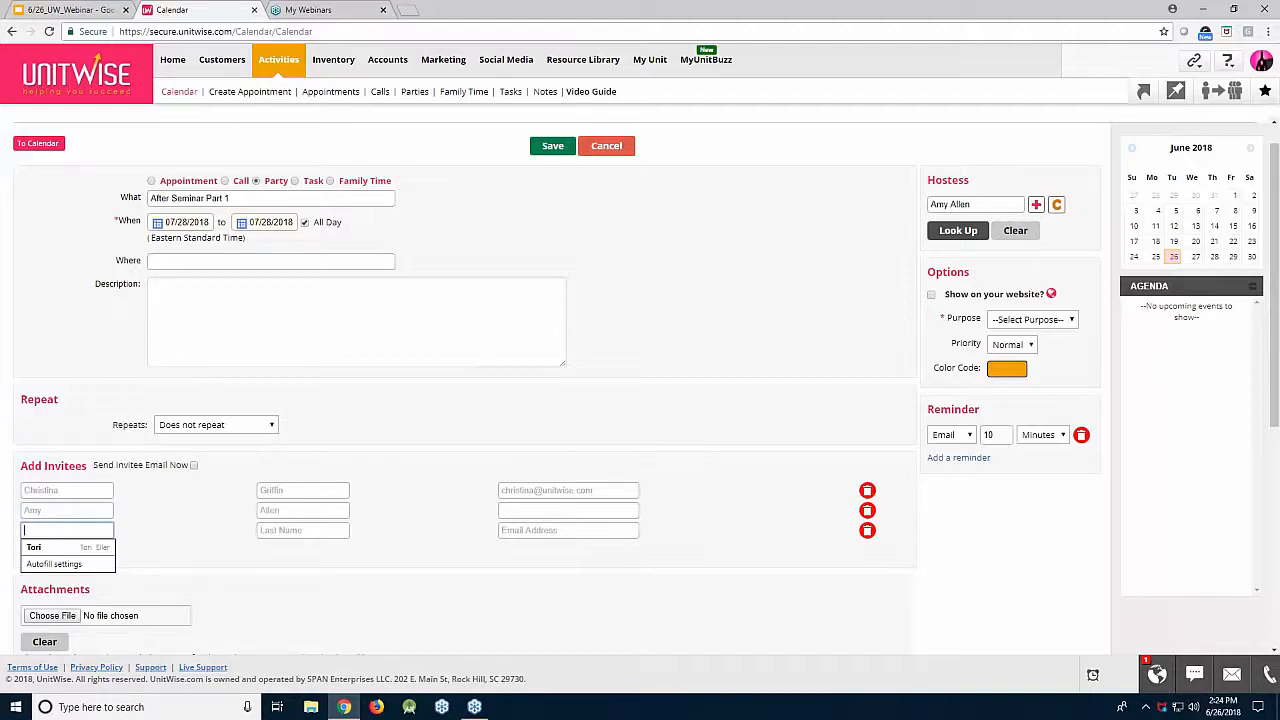
pyautogui.write('Ele')
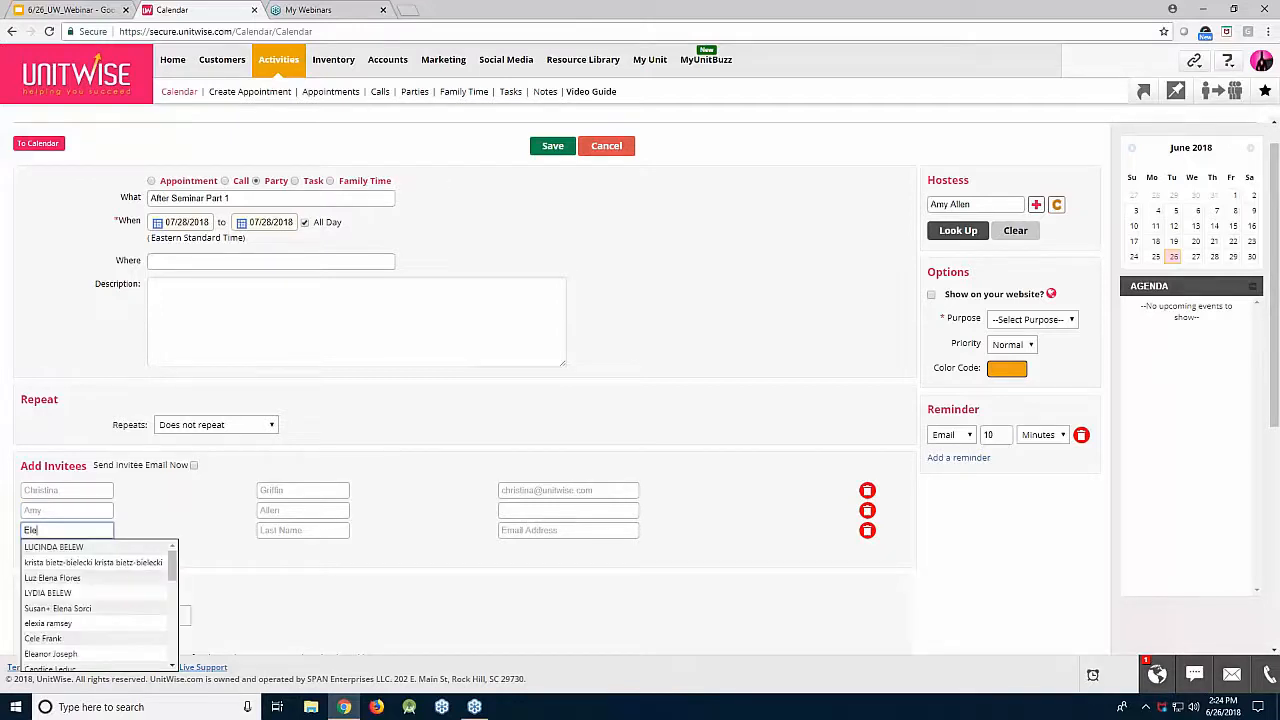
pyautogui.write('na')
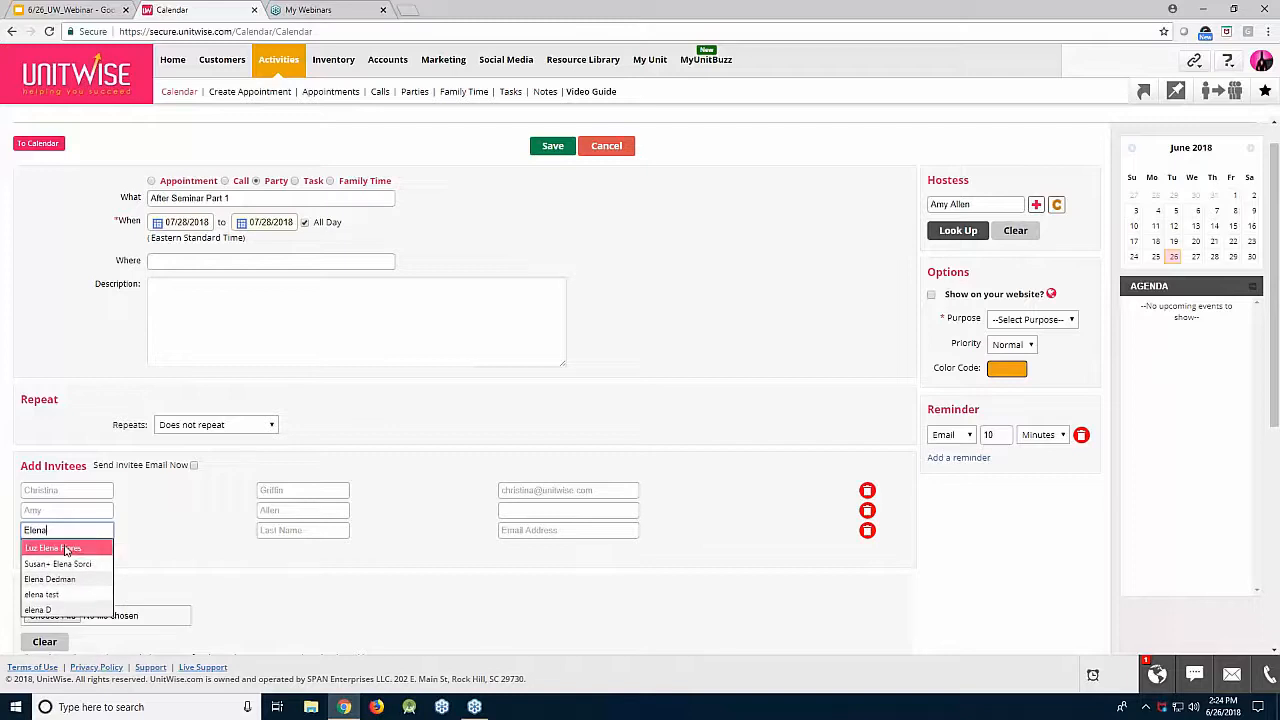
pyautogui.click(65, 549)
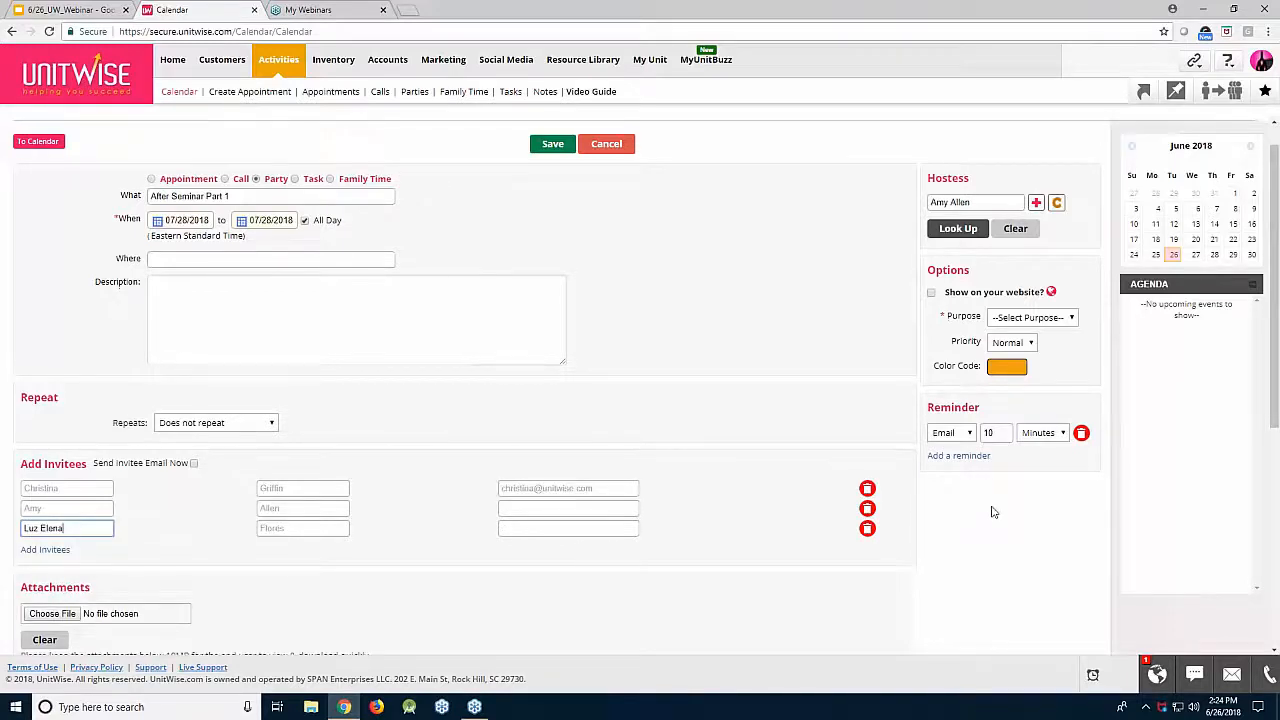
# Step: Set the party's purpose to Class and save it
pyautogui.scroll(-1, 991, 511)
pyautogui.click(1011, 252)
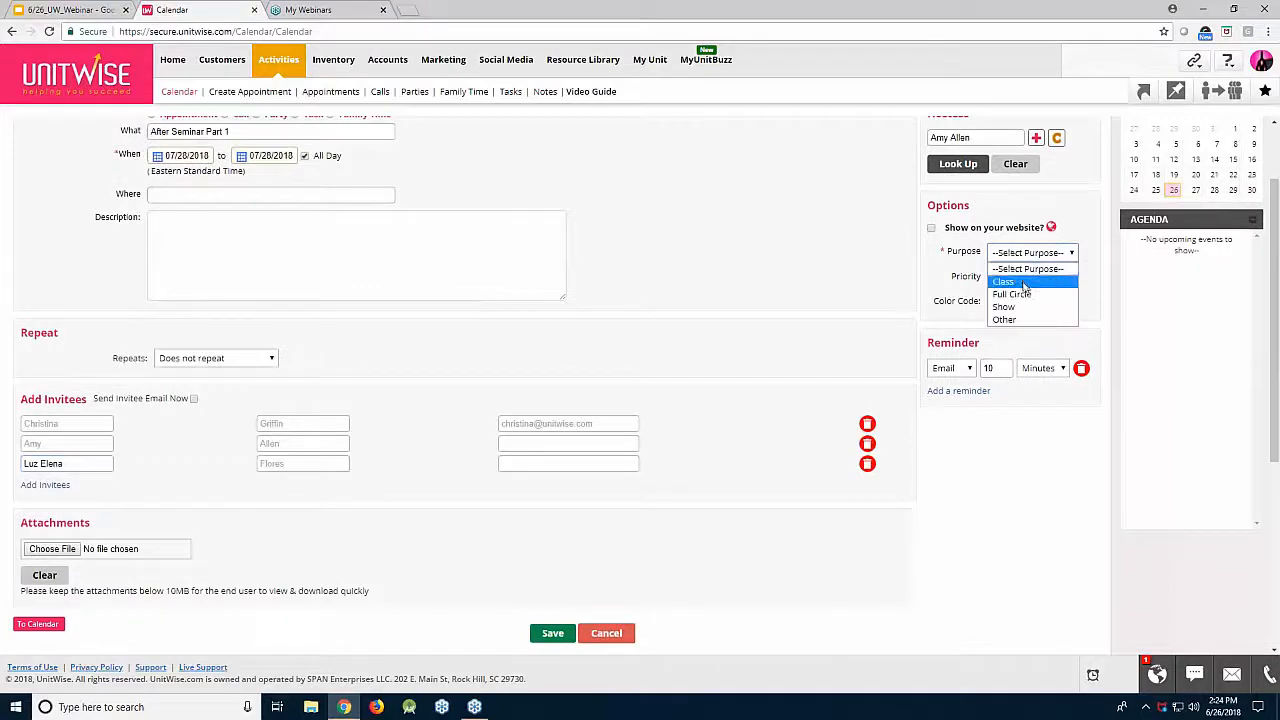
pyautogui.click(1018, 281)
pyautogui.click(552, 633)
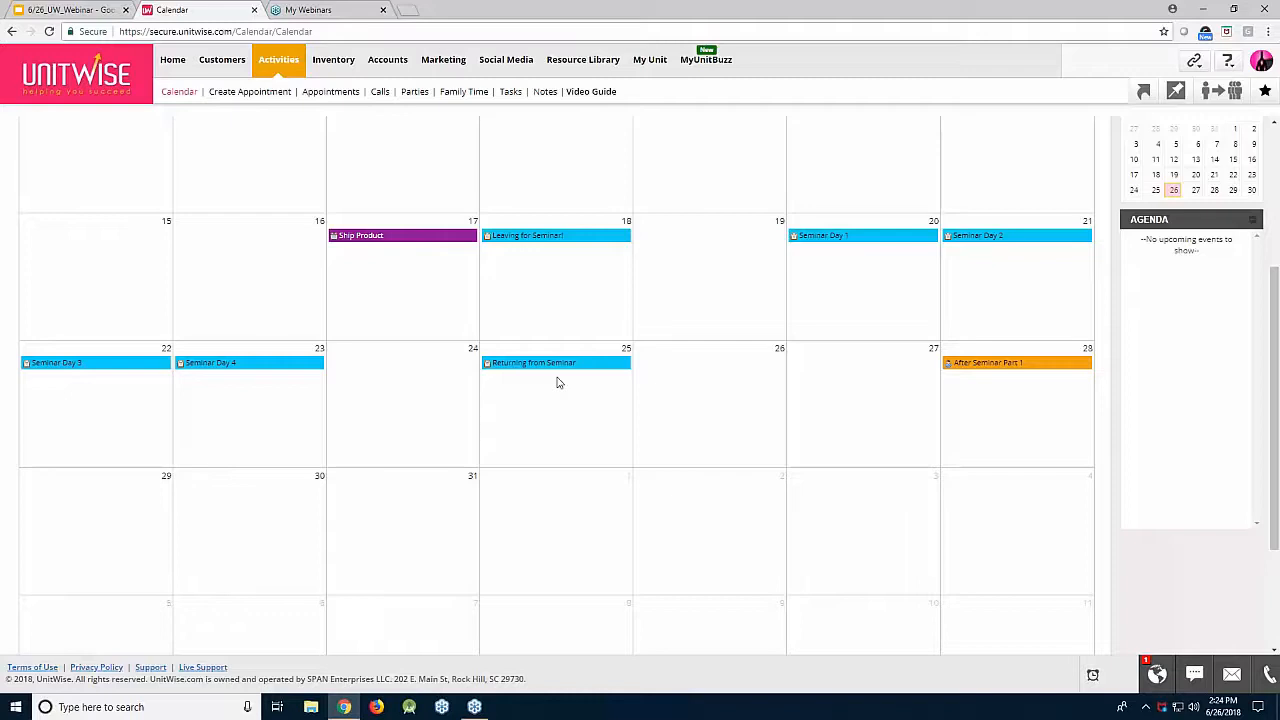
# Step: Present the Unitwise slide deck full screen, then follow the logo link to the UnitWise dashboard
pyautogui.click(85, 12)
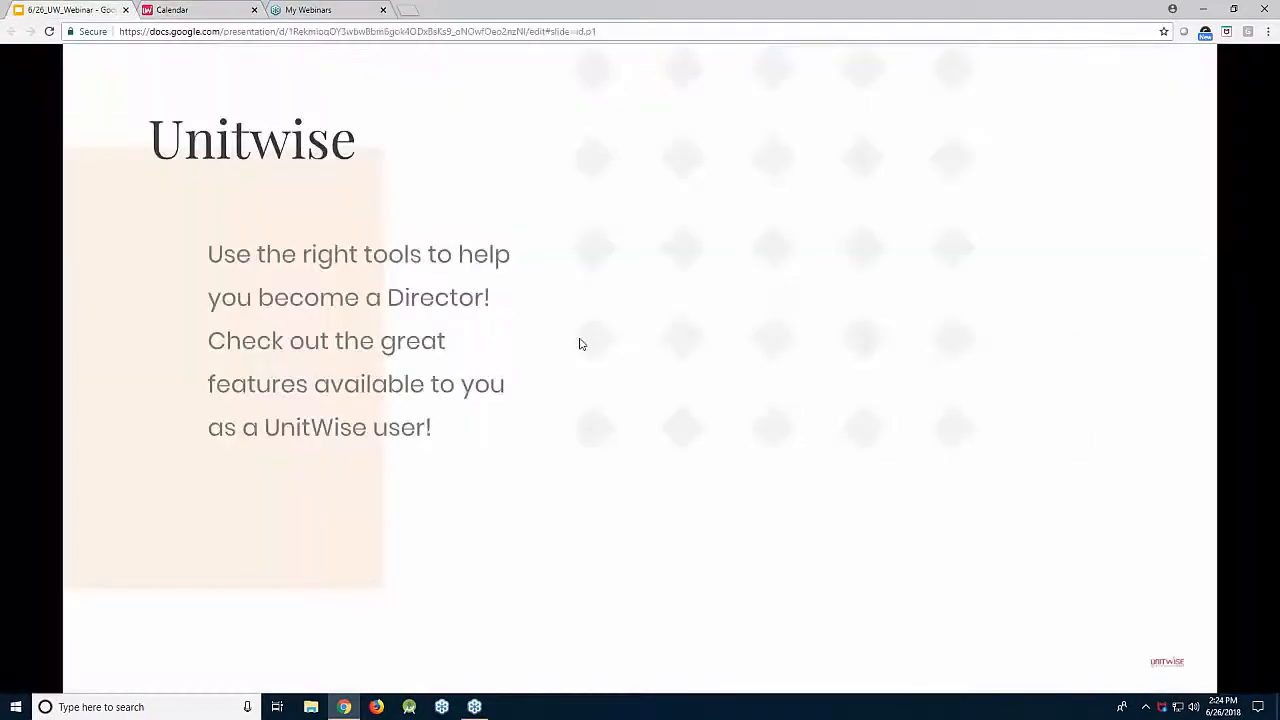
pyautogui.press('F11')
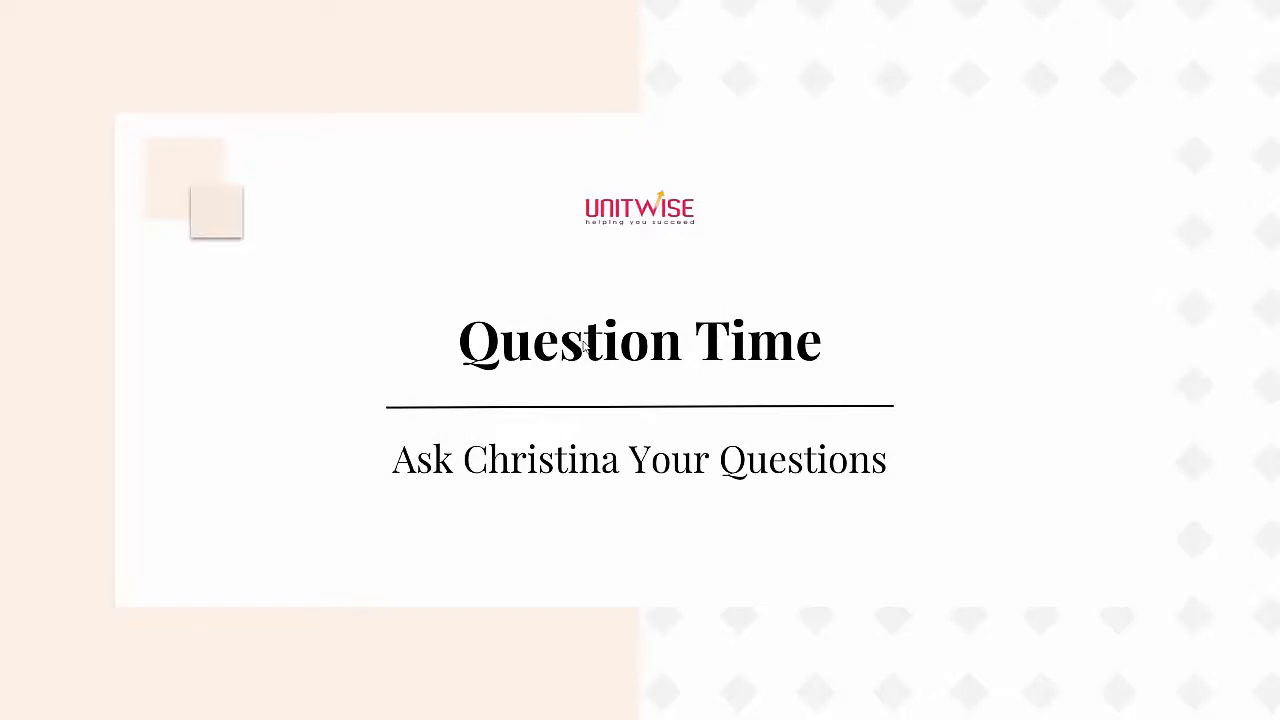
pyautogui.click(652, 222)
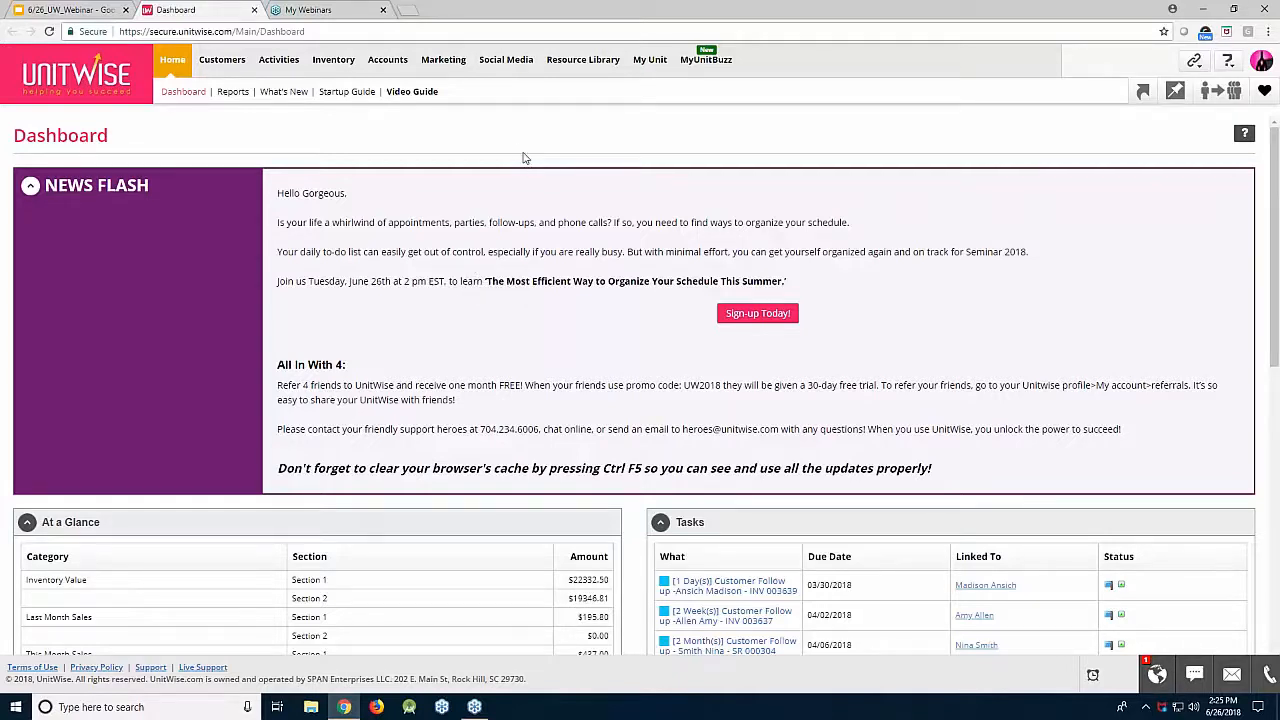
# Step: Reopen the calendar at July 2018 and begin a dentist appointment event on Friday, July 20
pyautogui.click(287, 67)
pyautogui.click(290, 92)
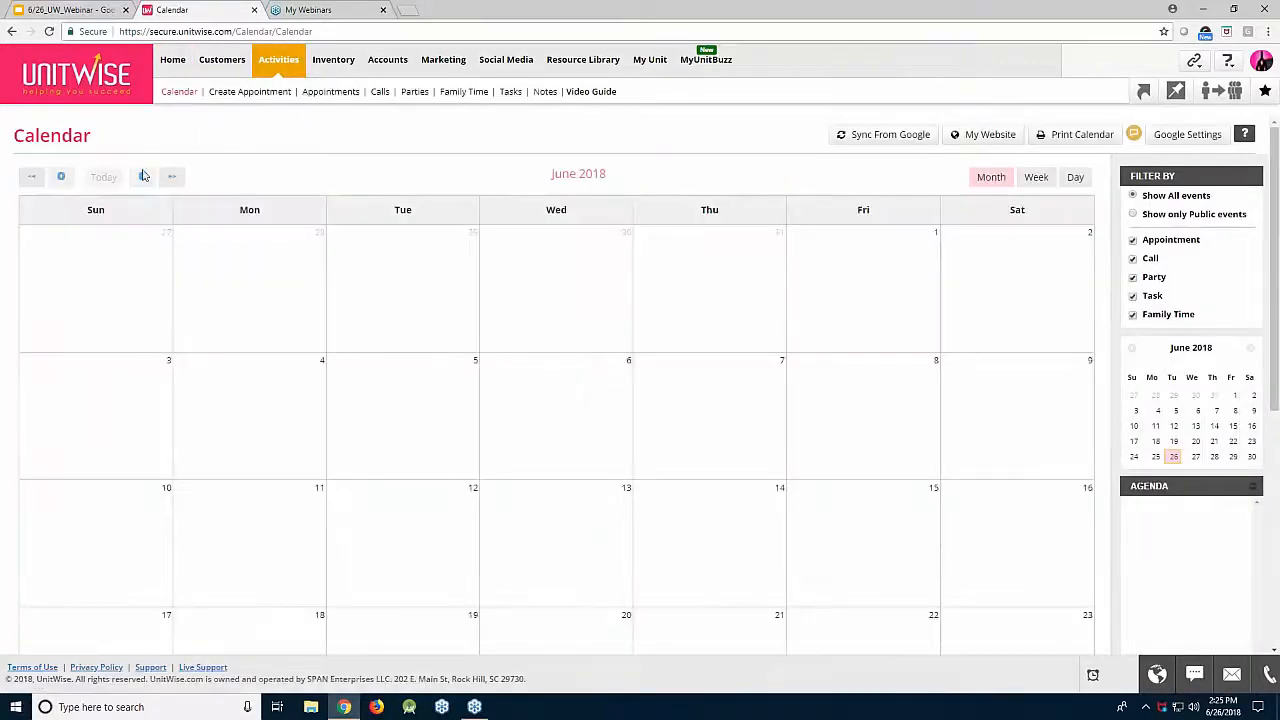
pyautogui.click(143, 176)
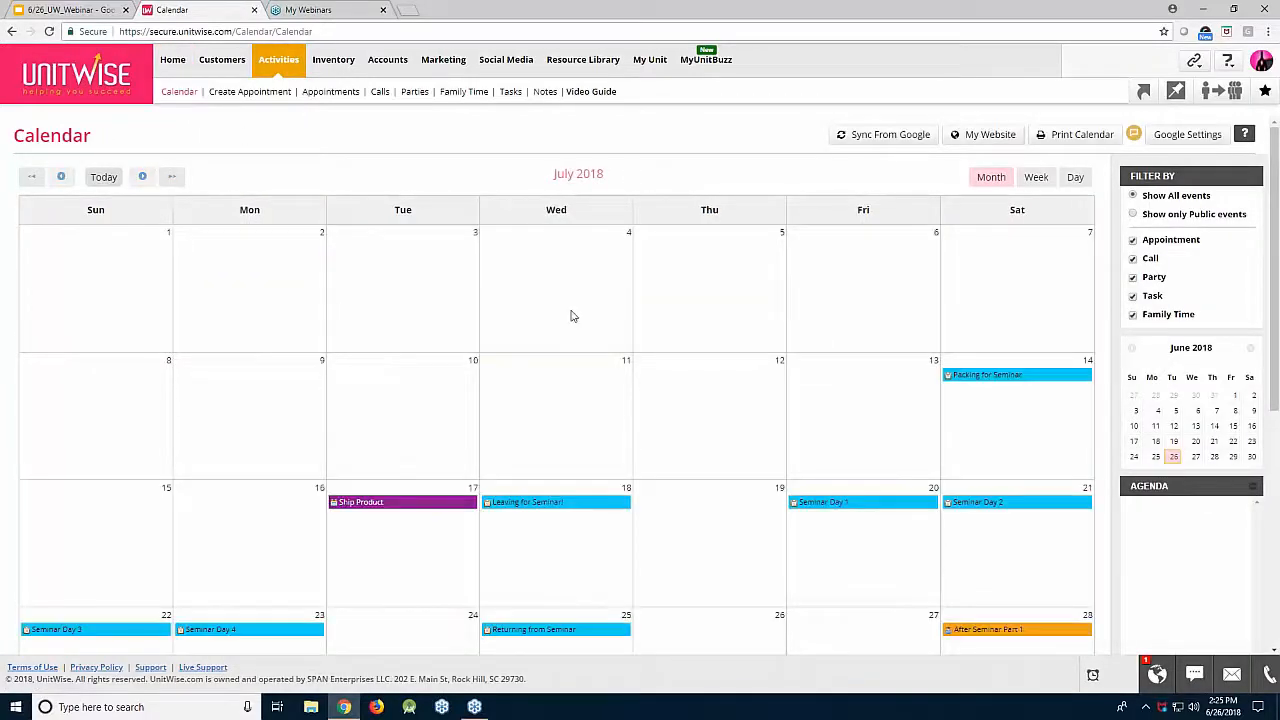
pyautogui.scroll(-1, 571, 316)
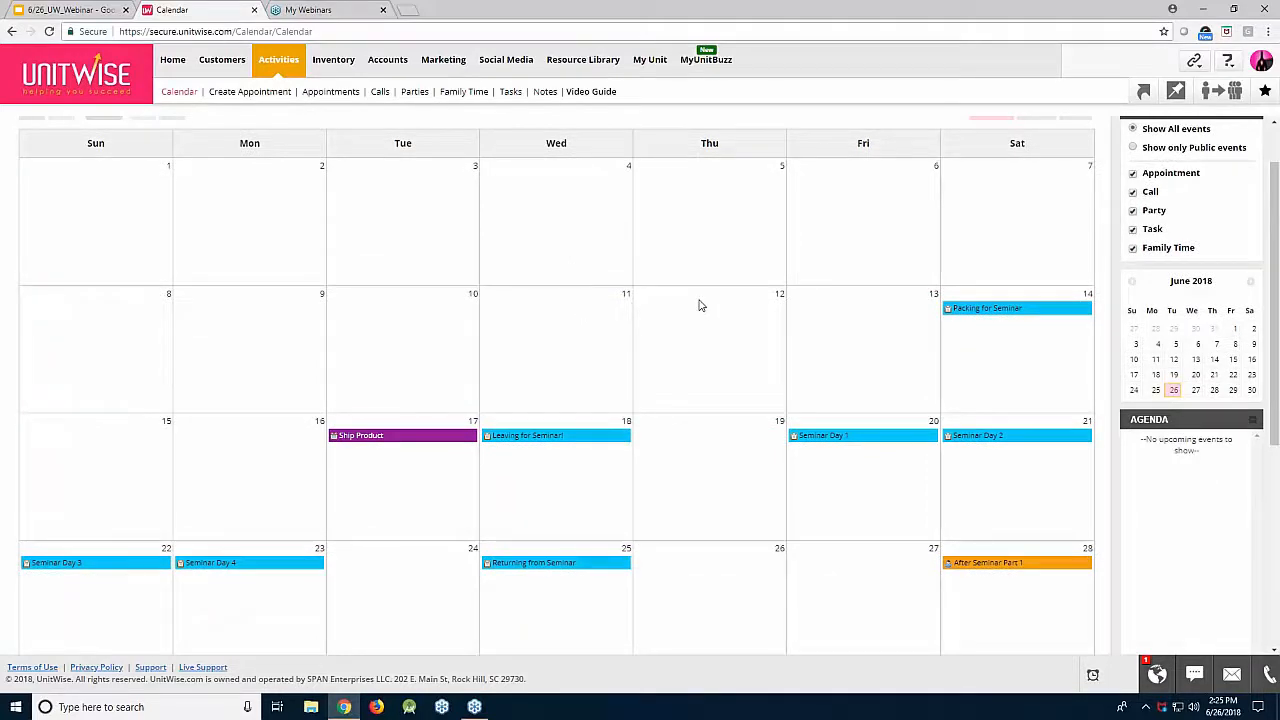
pyautogui.click(799, 466)
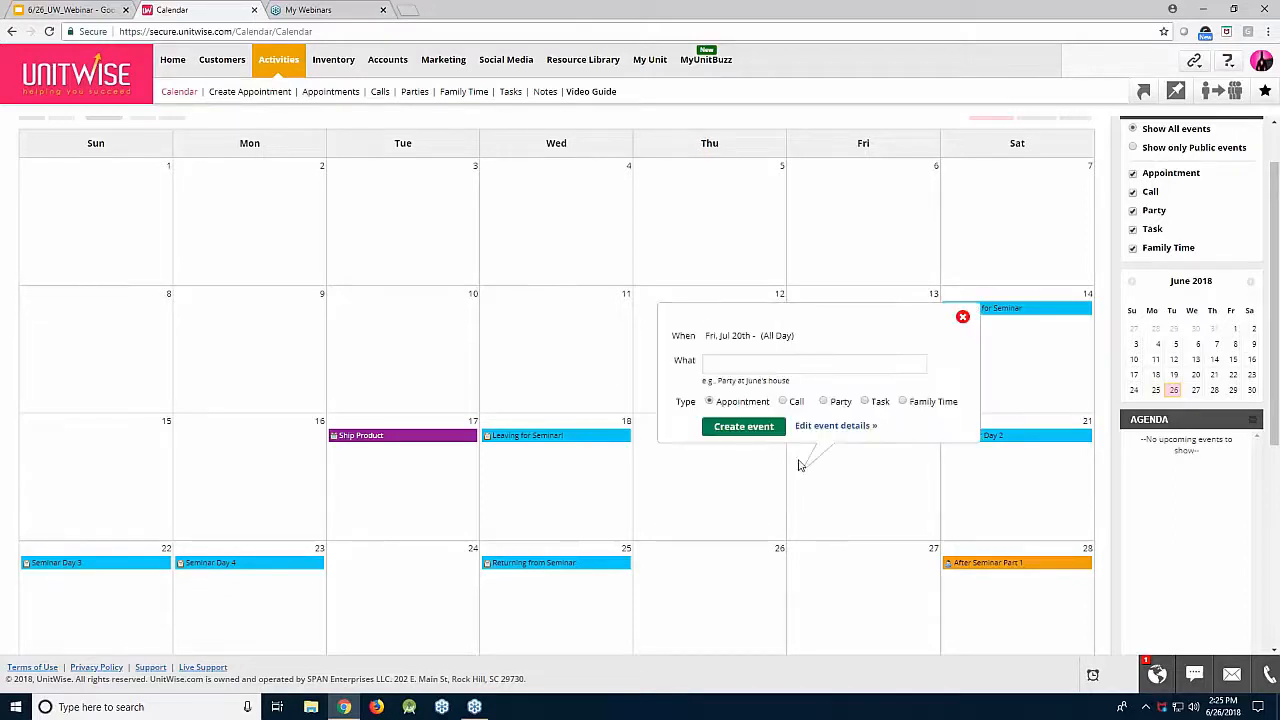
pyautogui.click(834, 426)
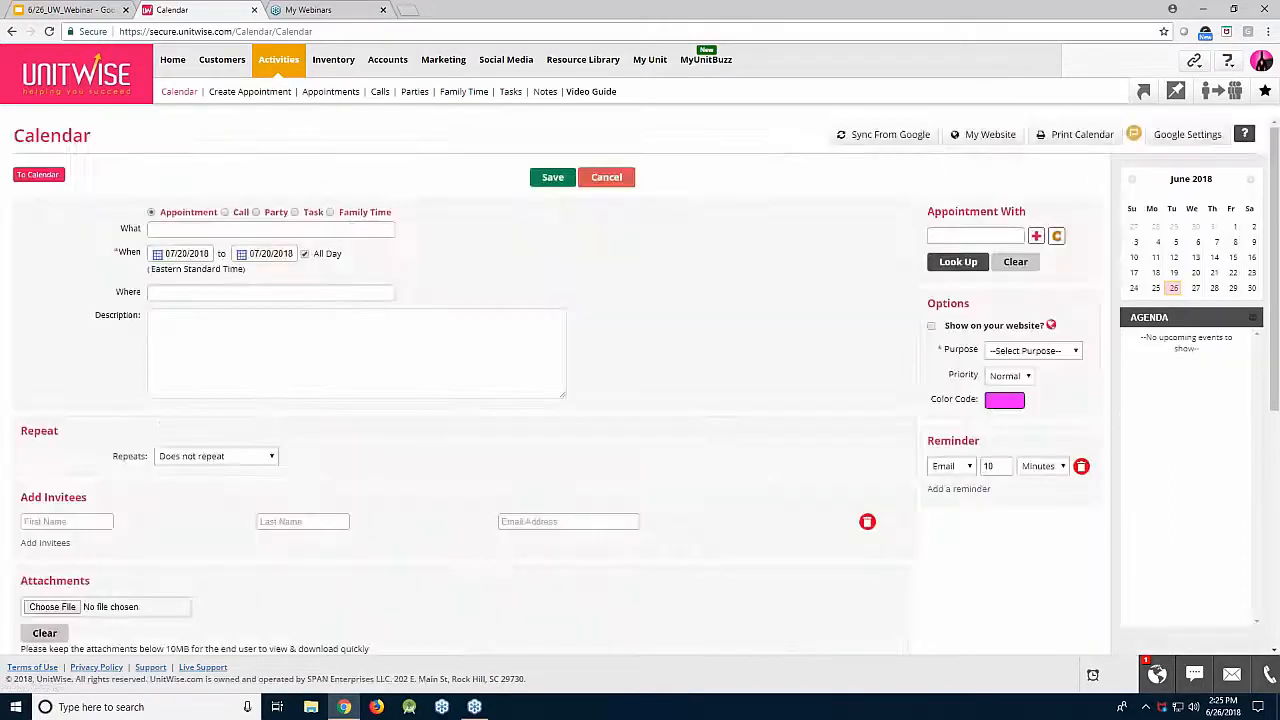
pyautogui.click(351, 228)
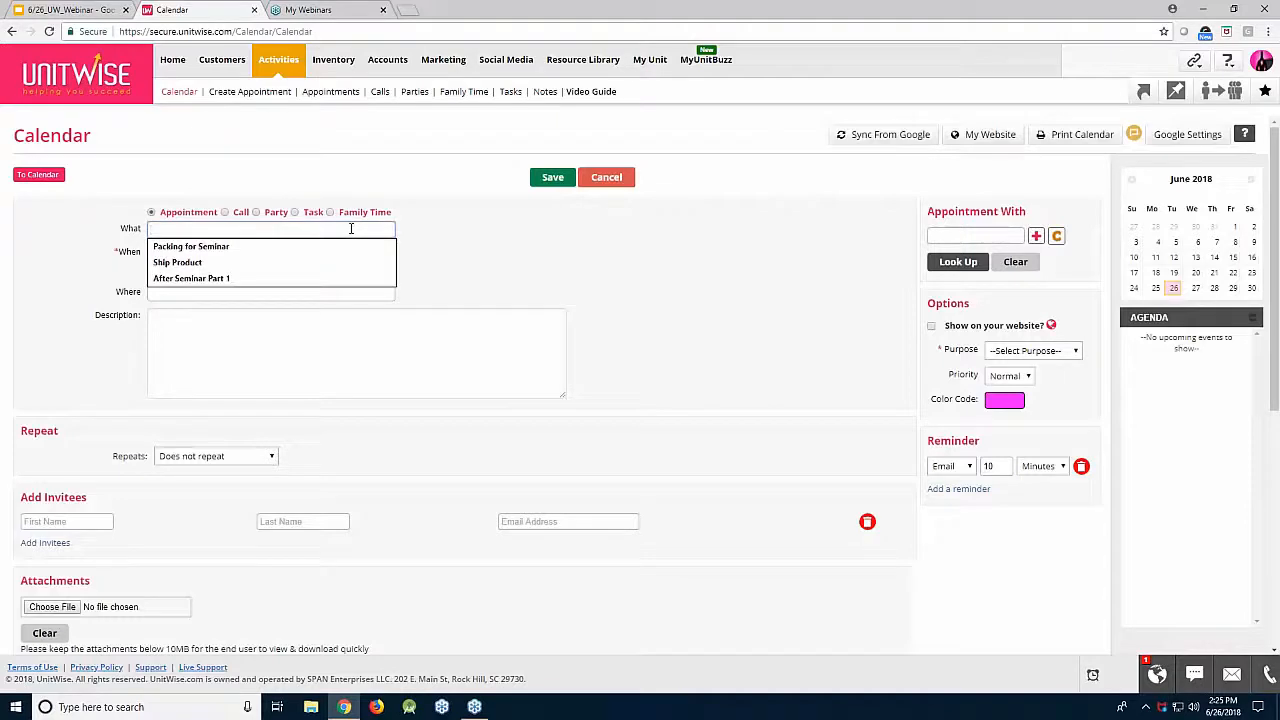
pyautogui.write("John's ")
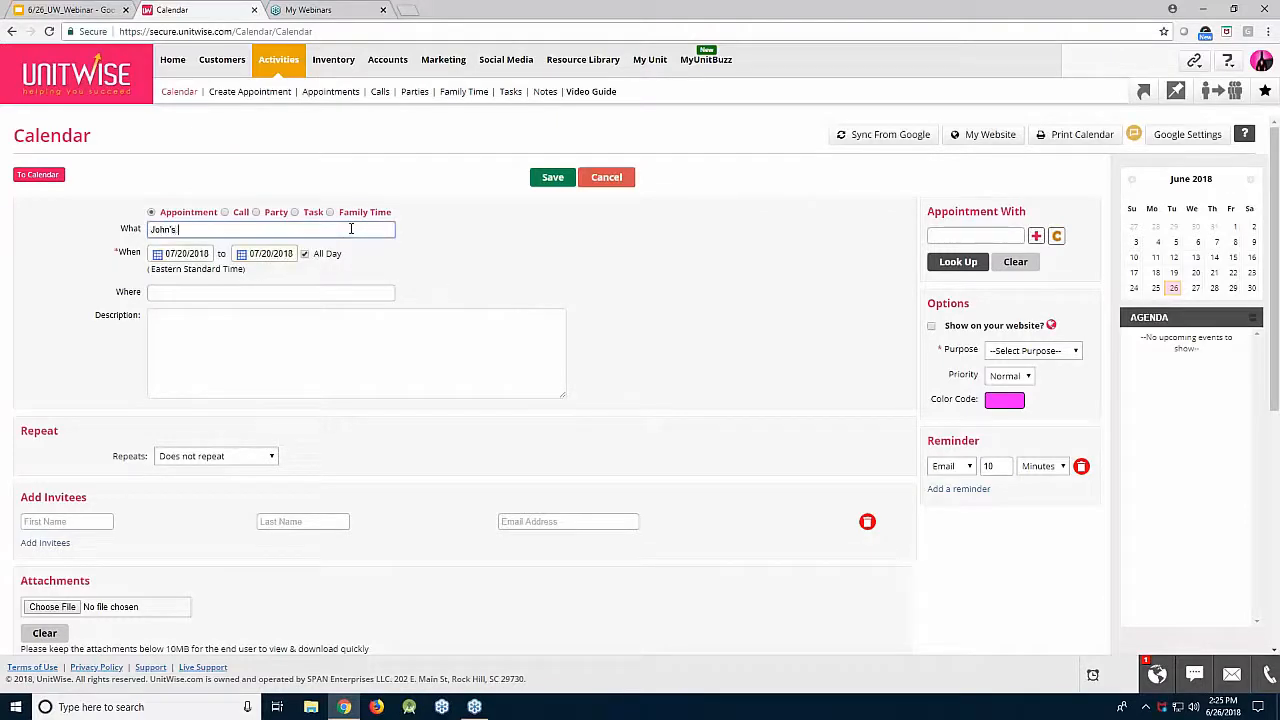
pyautogui.write('Dentist Appointment')
# Step: Set the appointment to run from 2:00 PM to 3:00 PM
pyautogui.click(304, 254)
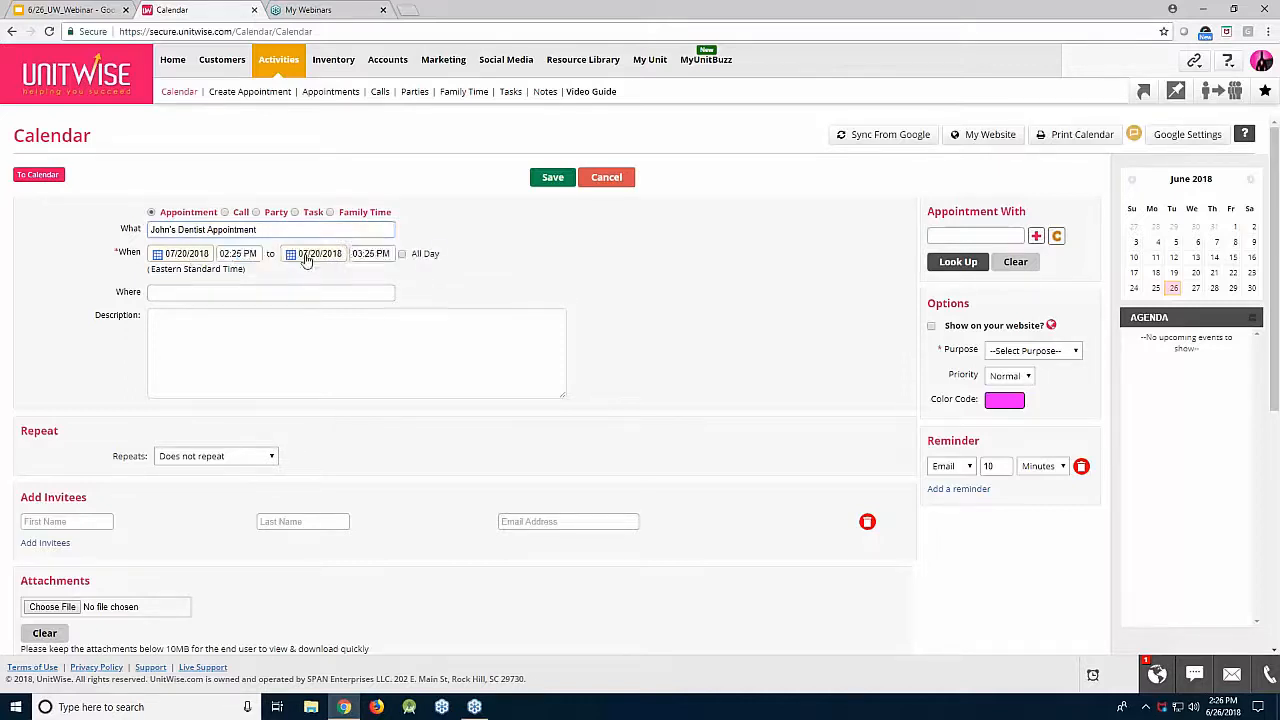
pyautogui.click(233, 255)
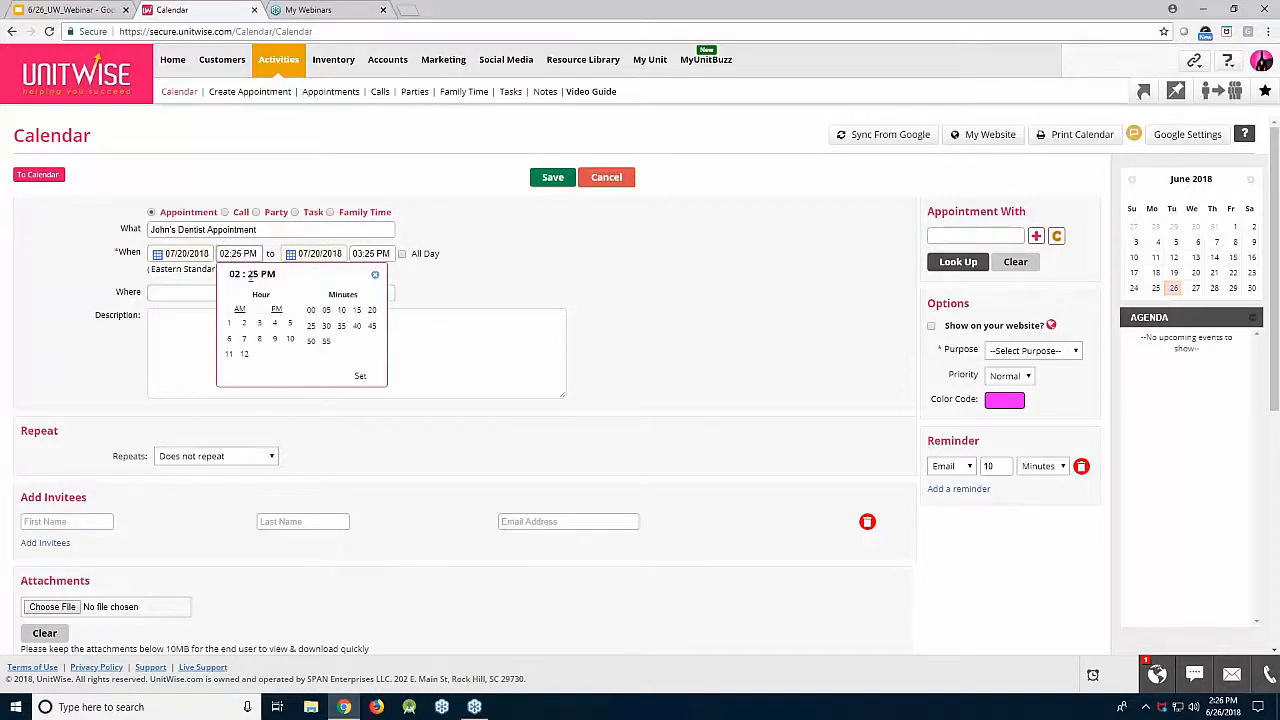
pyautogui.click(245, 326)
pyautogui.click(312, 311)
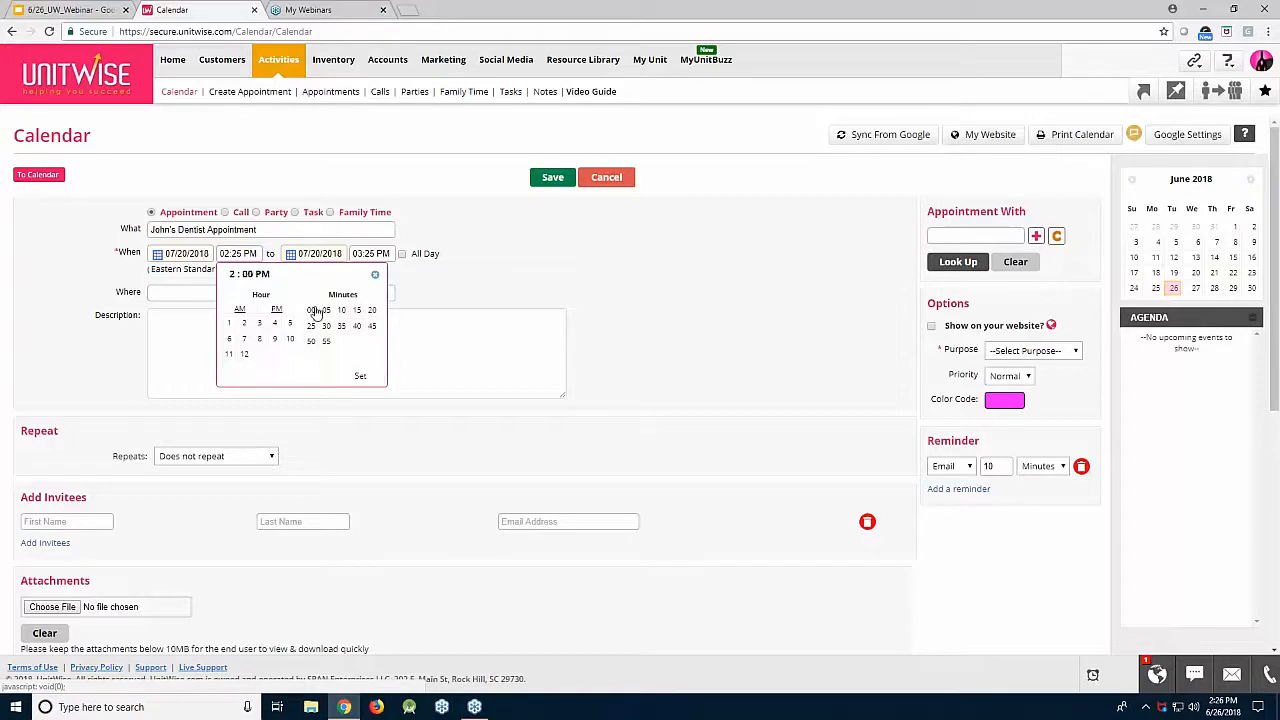
pyautogui.click(360, 376)
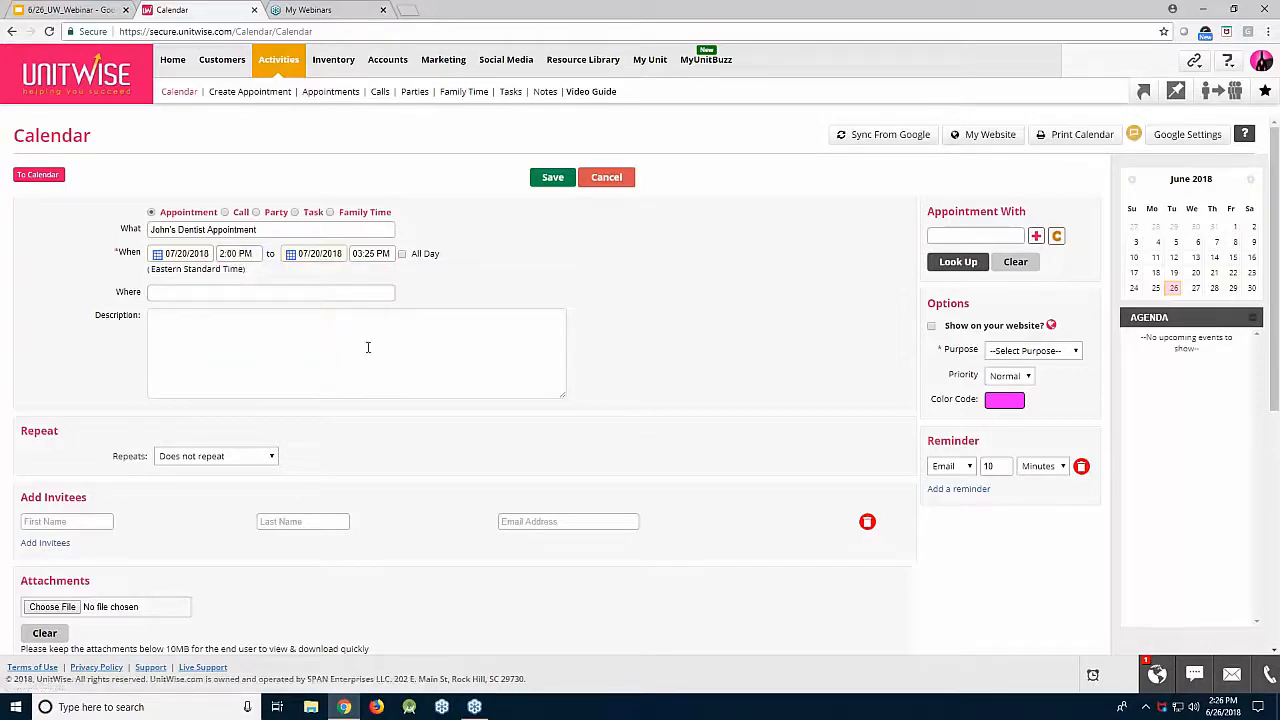
pyautogui.click(358, 254)
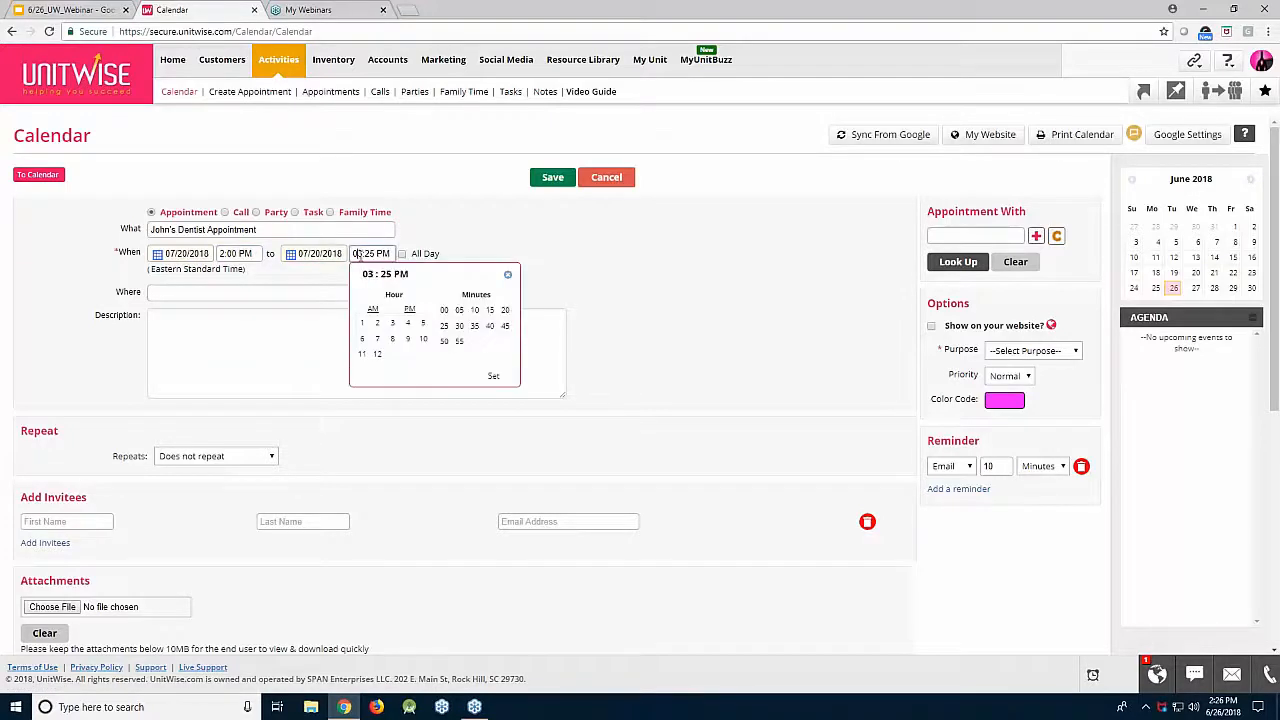
pyautogui.click(392, 324)
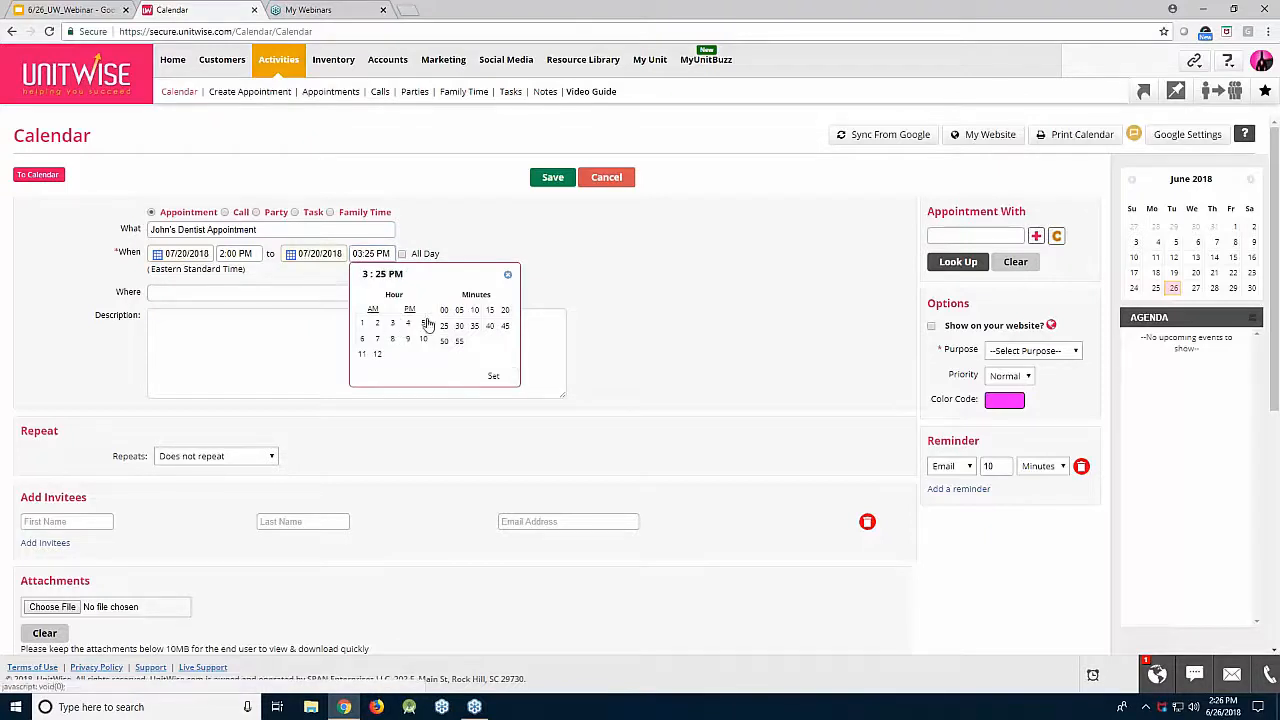
pyautogui.click(444, 312)
pyautogui.click(493, 376)
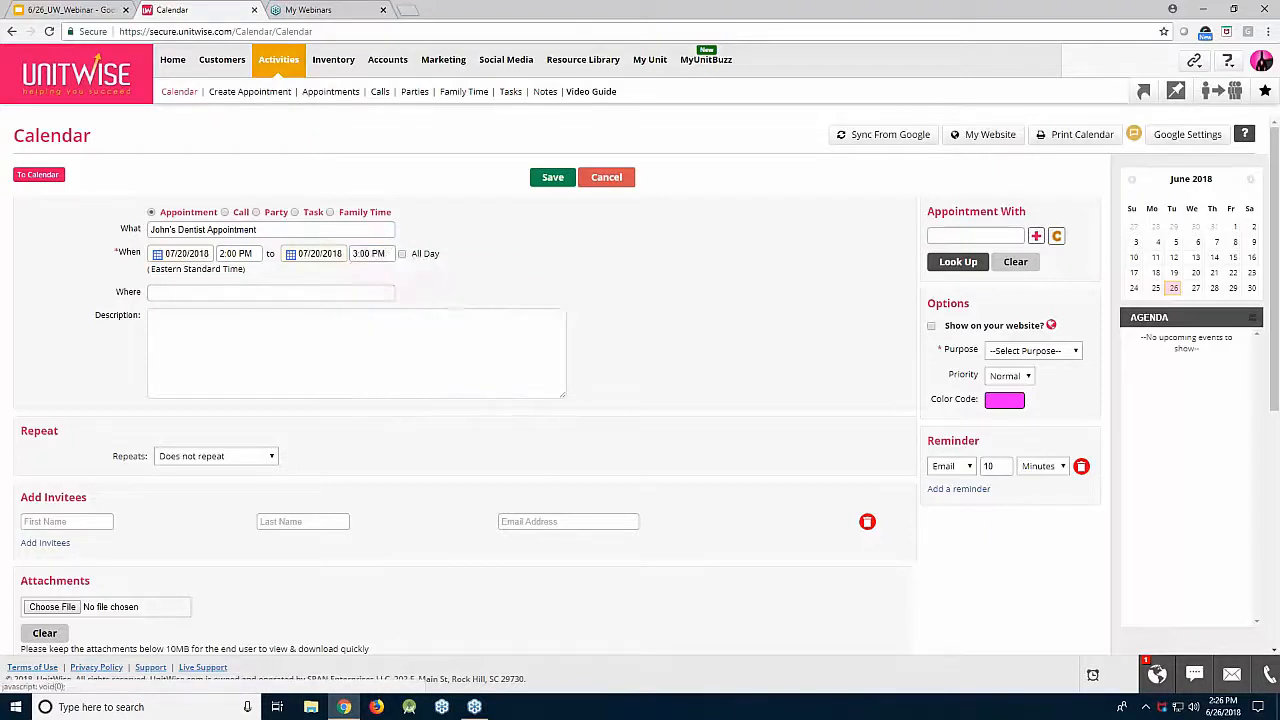
# Step: Enter 'Dentist Office' as the appointment's location
pyautogui.click(317, 291)
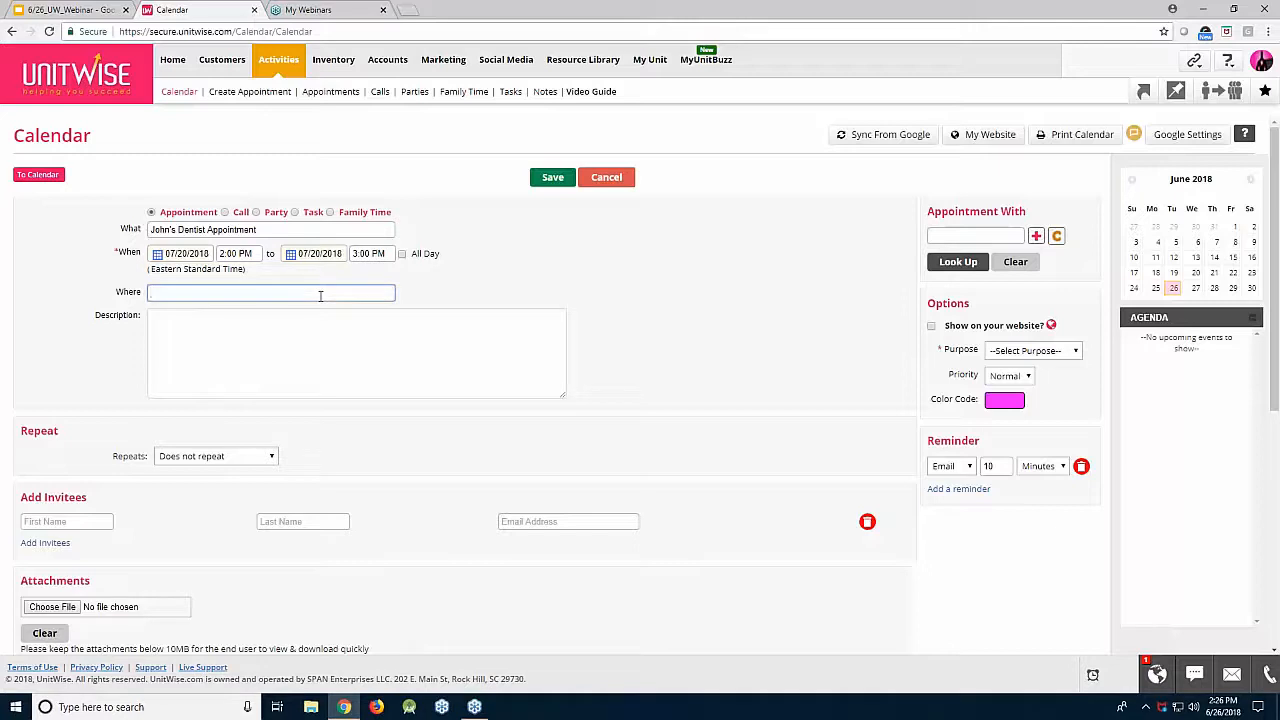
pyautogui.write('Dentist Office')
pyautogui.click(312, 323)
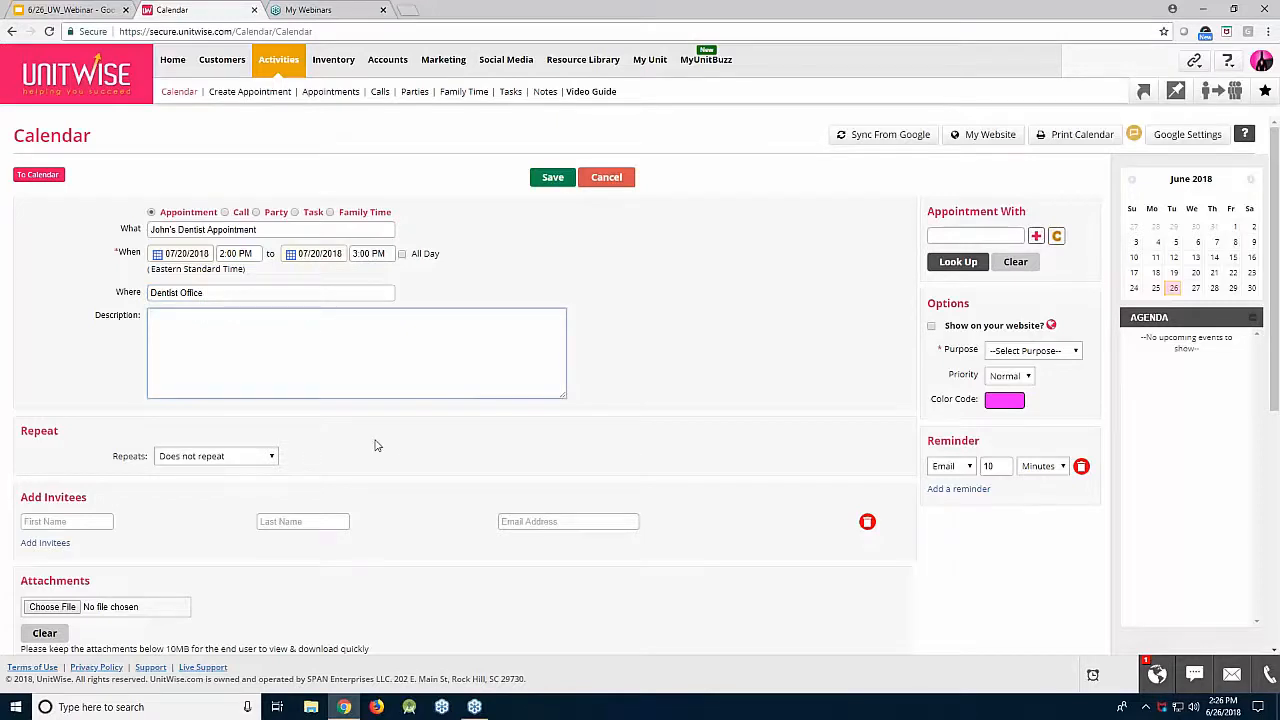
pyautogui.scroll(-2, 360, 444)
pyautogui.click(106, 388)
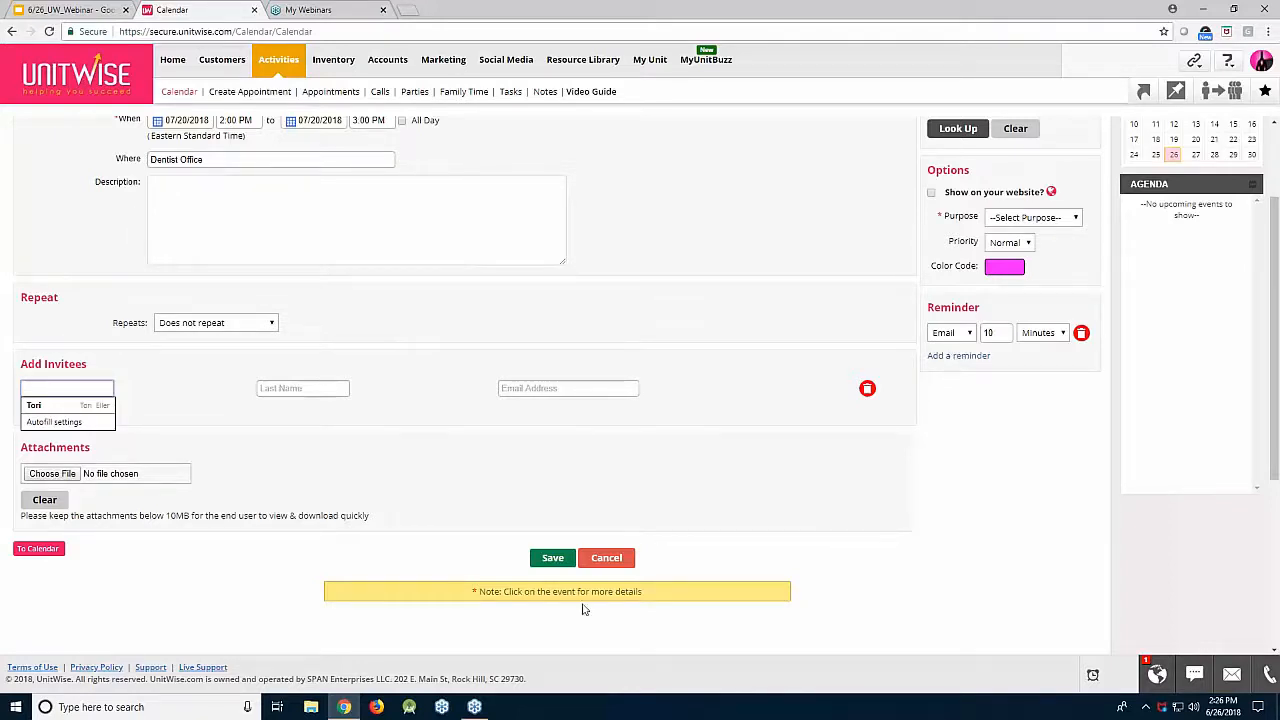
# Step: Make the appointment a Family Time entry with purpose Other
pyautogui.click(1020, 216)
pyautogui.click(1003, 436)
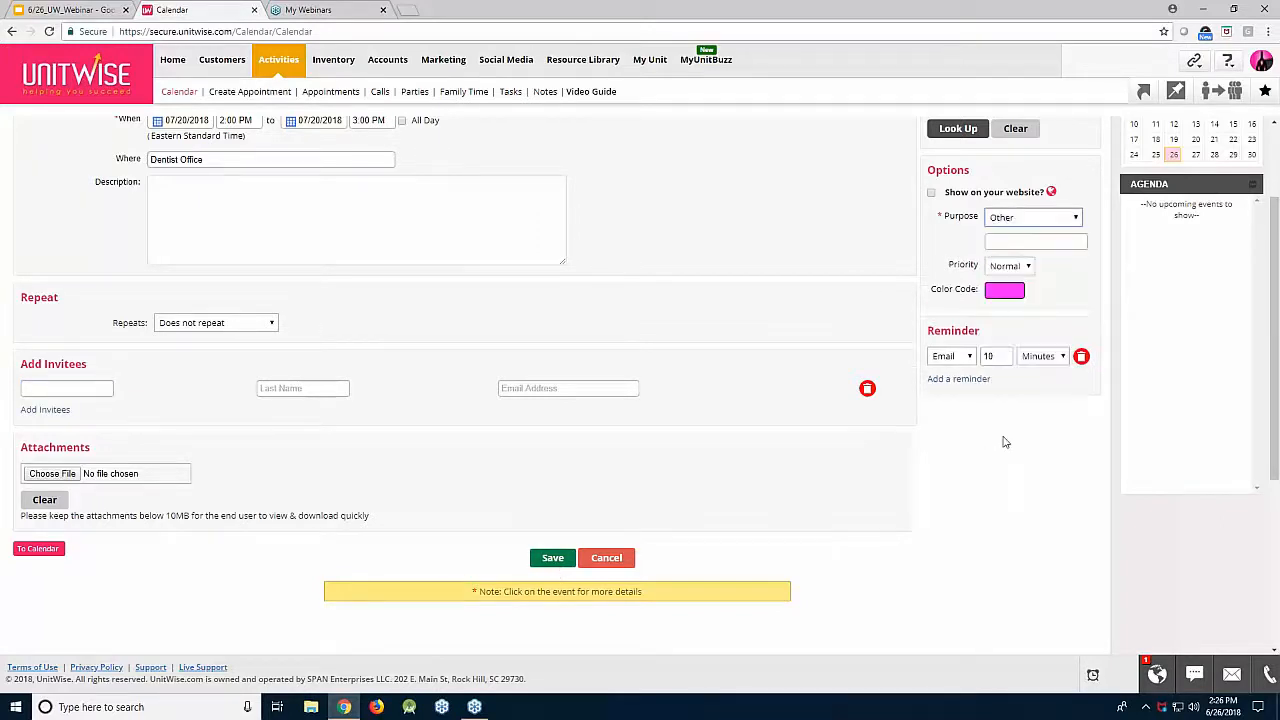
pyautogui.scroll(2, 753, 355)
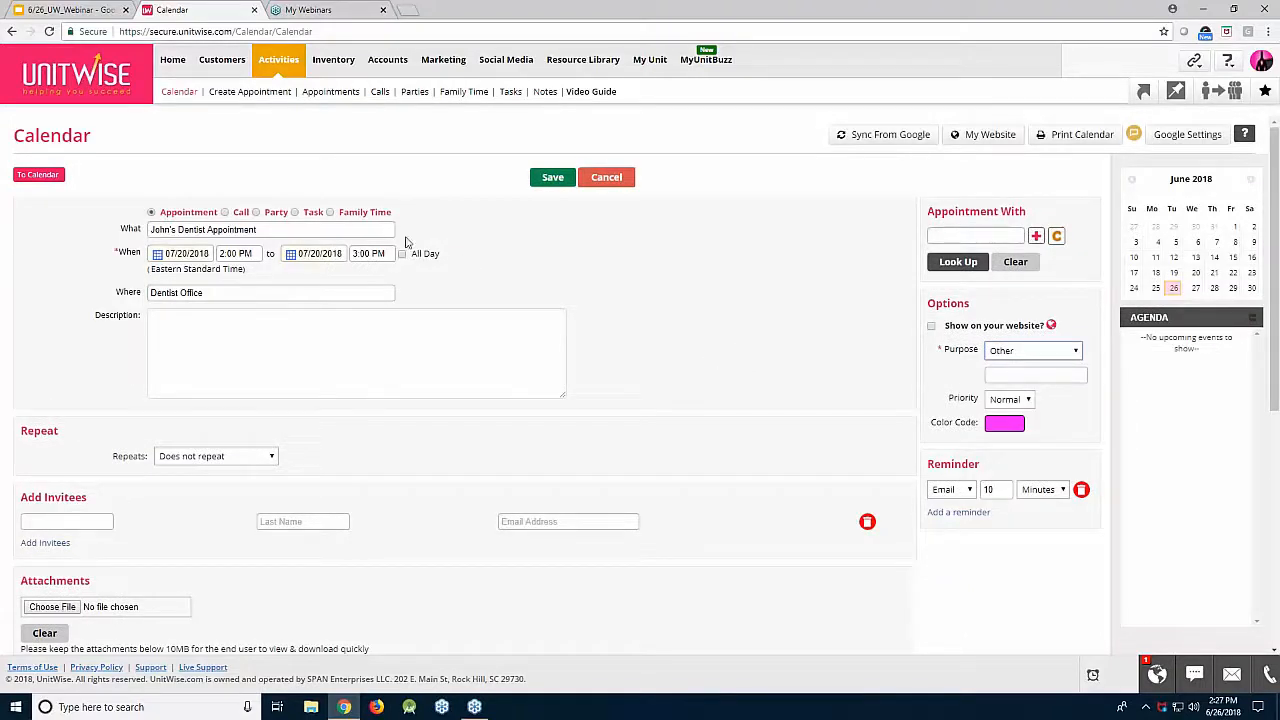
pyautogui.click(330, 212)
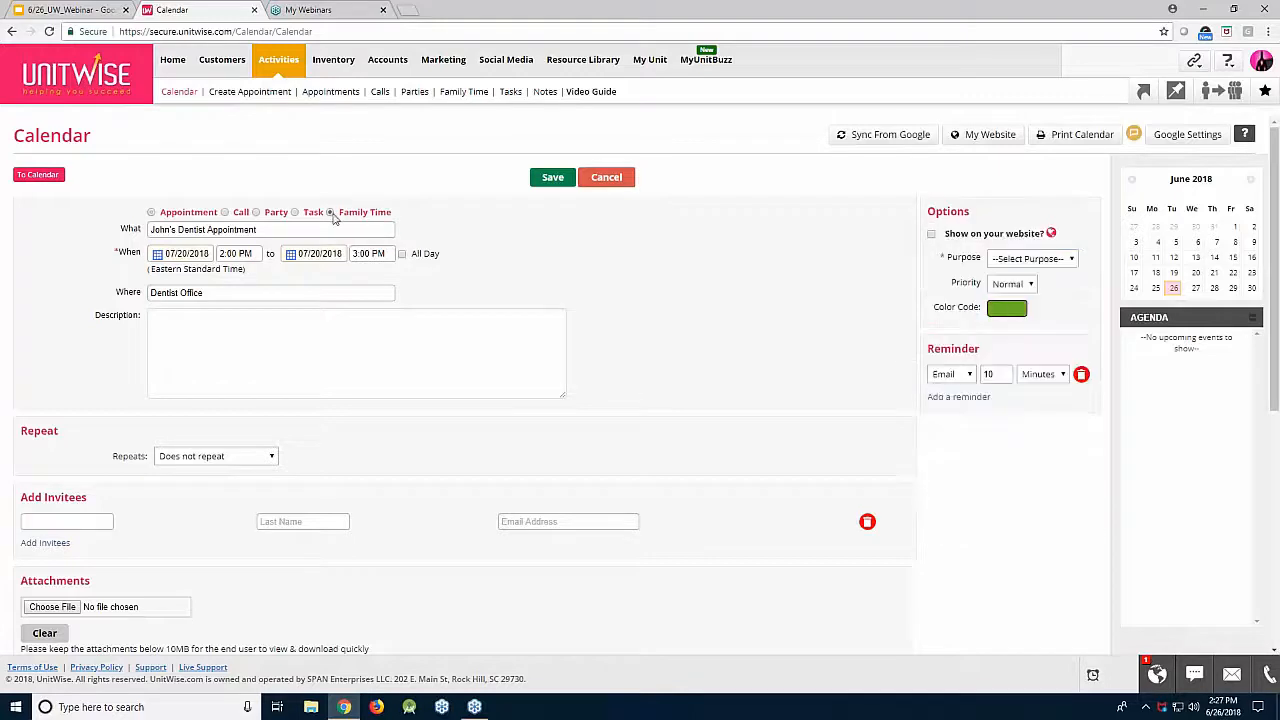
pyautogui.click(1006, 262)
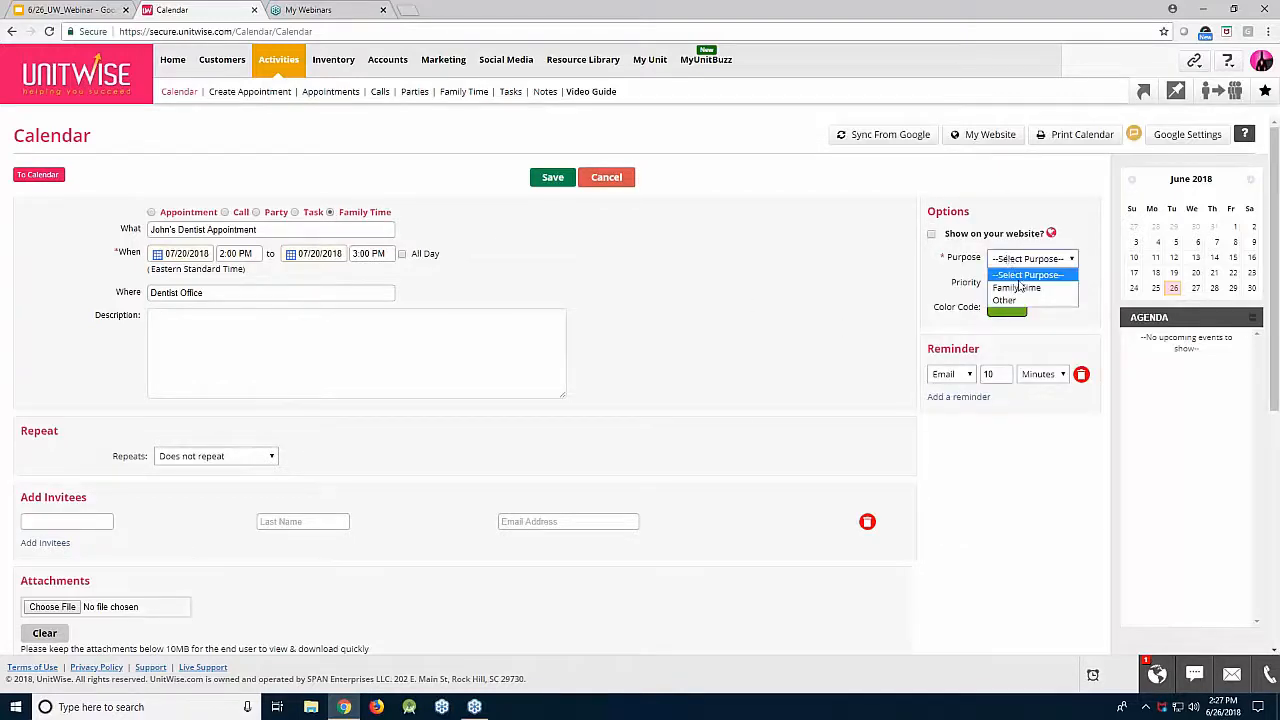
pyautogui.click(1022, 300)
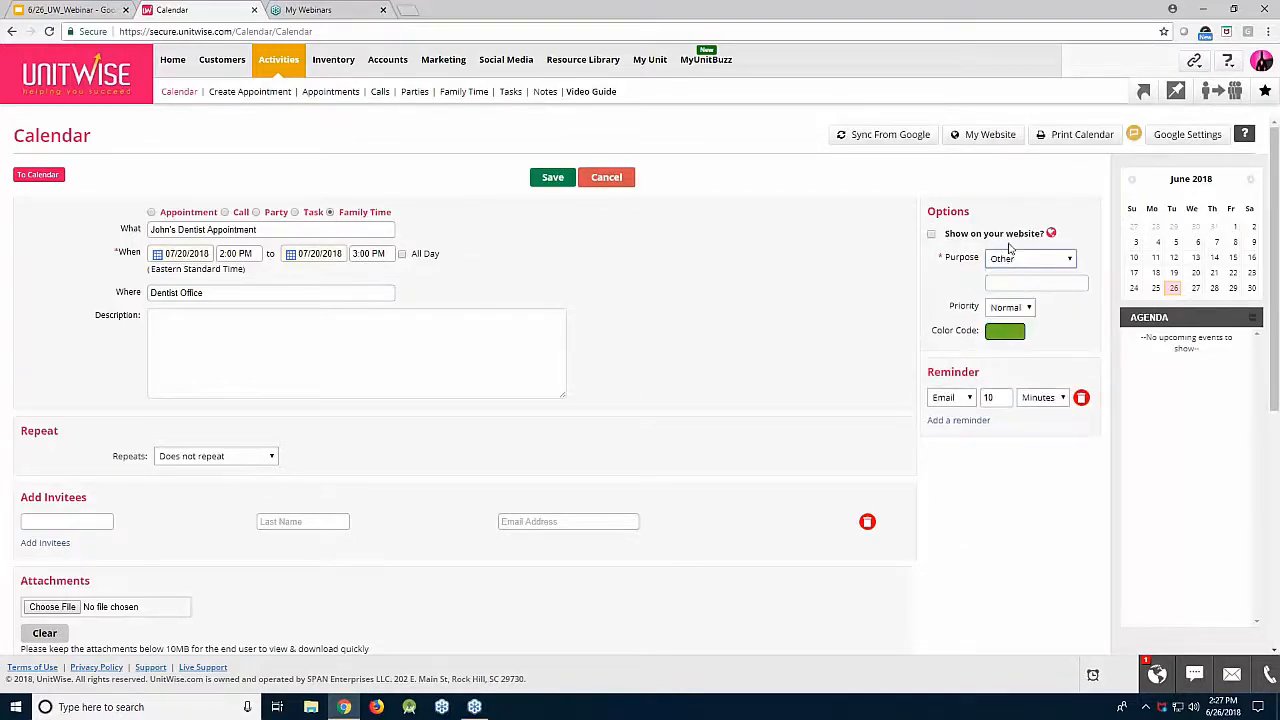
pyautogui.click(1009, 280)
# Step: Set the priority to Low and save the dentist appointment
pyautogui.click(1010, 307)
pyautogui.click(1005, 323)
pyautogui.click(1012, 307)
pyautogui.click(1000, 348)
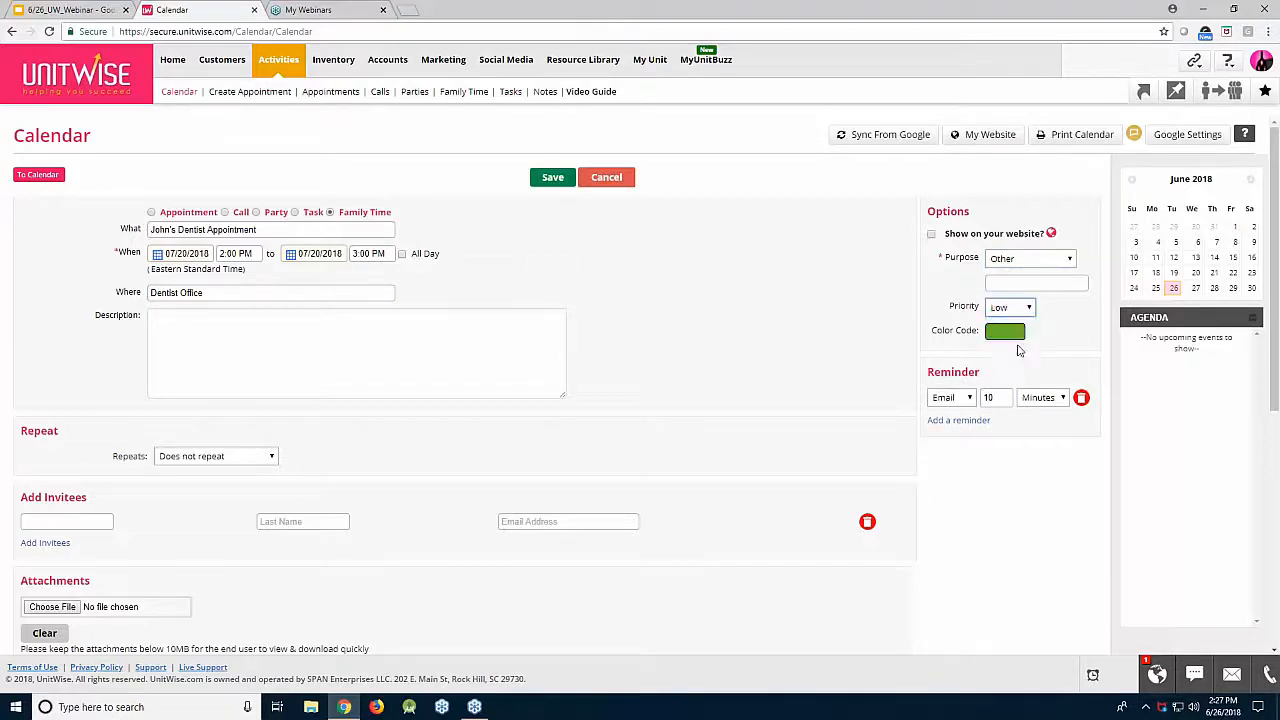
pyautogui.click(1005, 331)
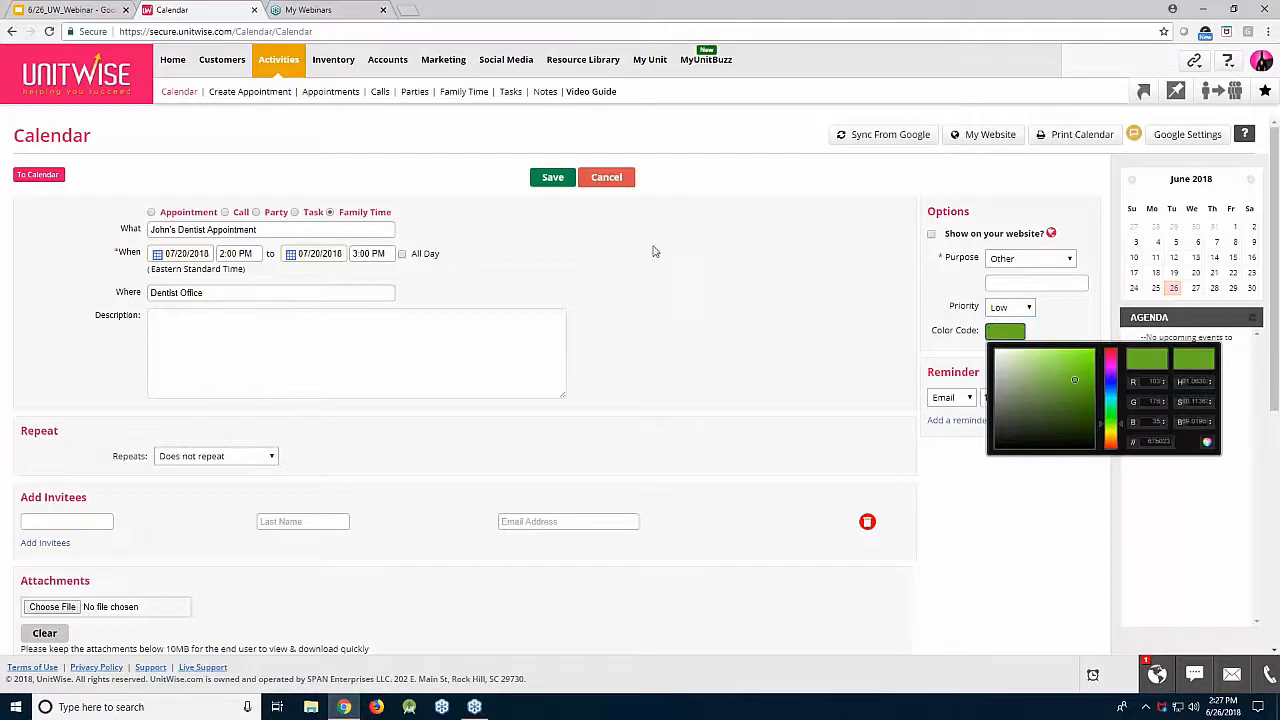
pyautogui.click(559, 177)
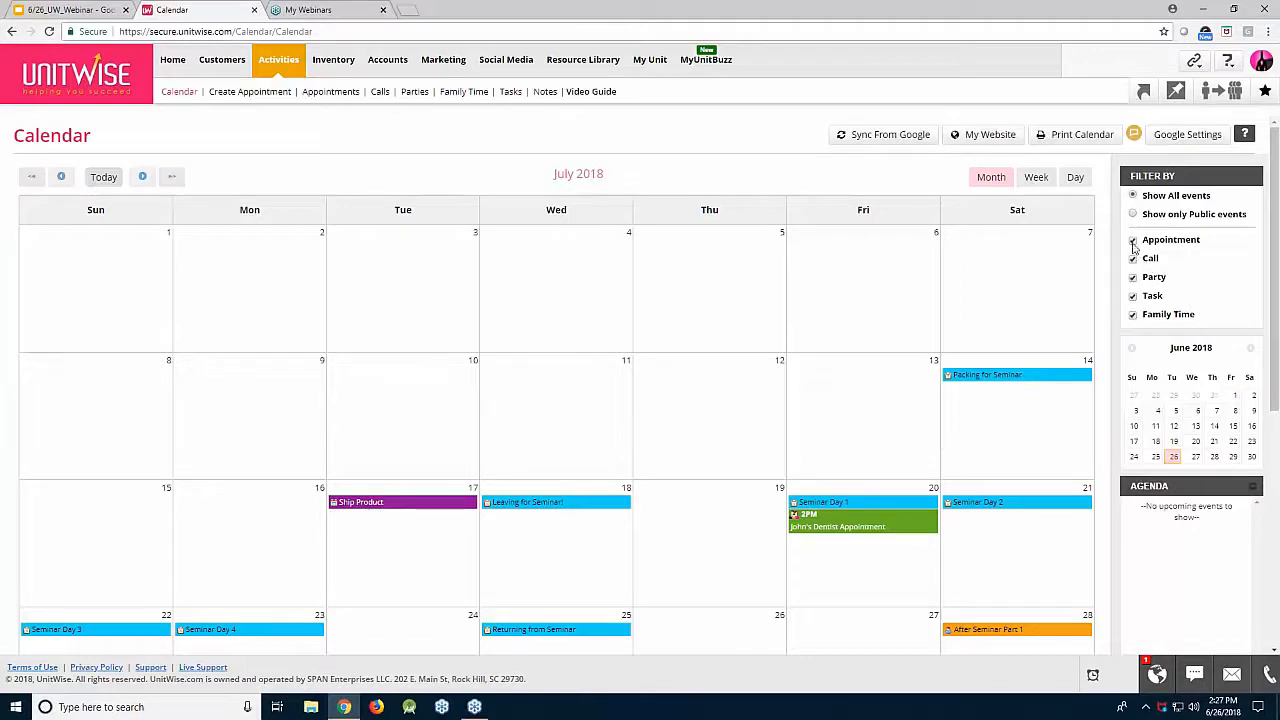
pyautogui.click(1133, 315)
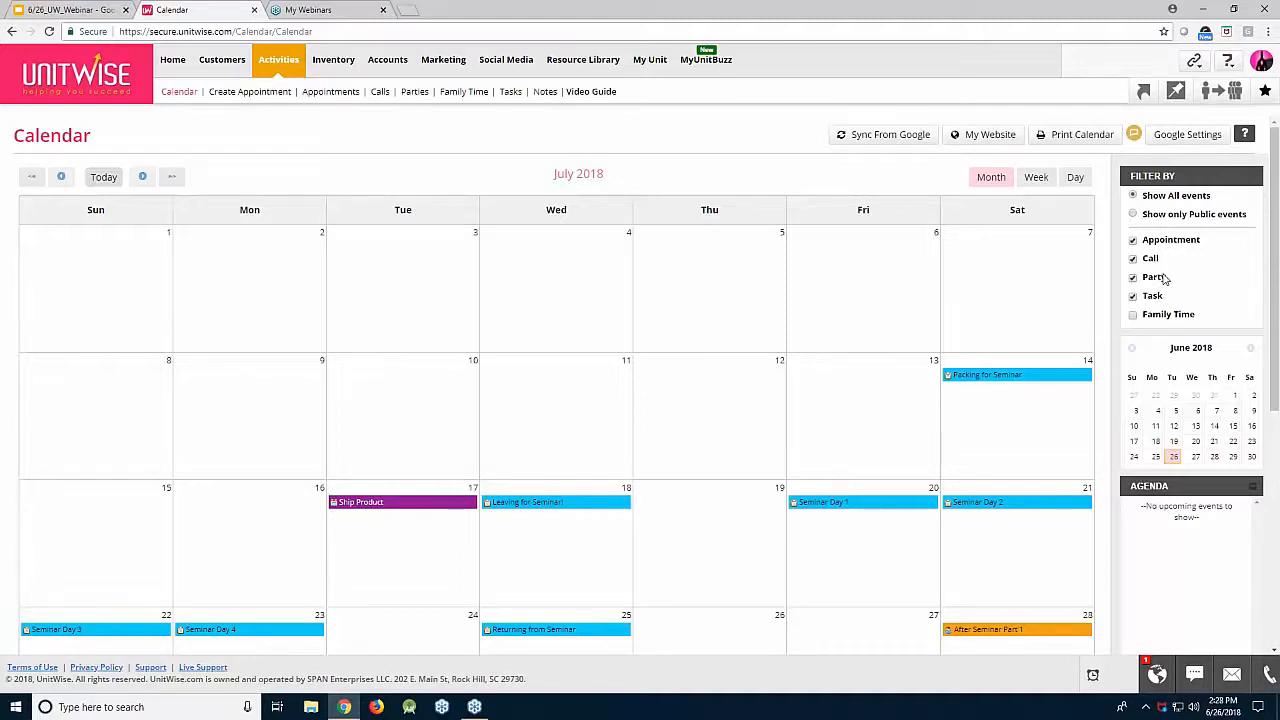
pyautogui.click(1134, 315)
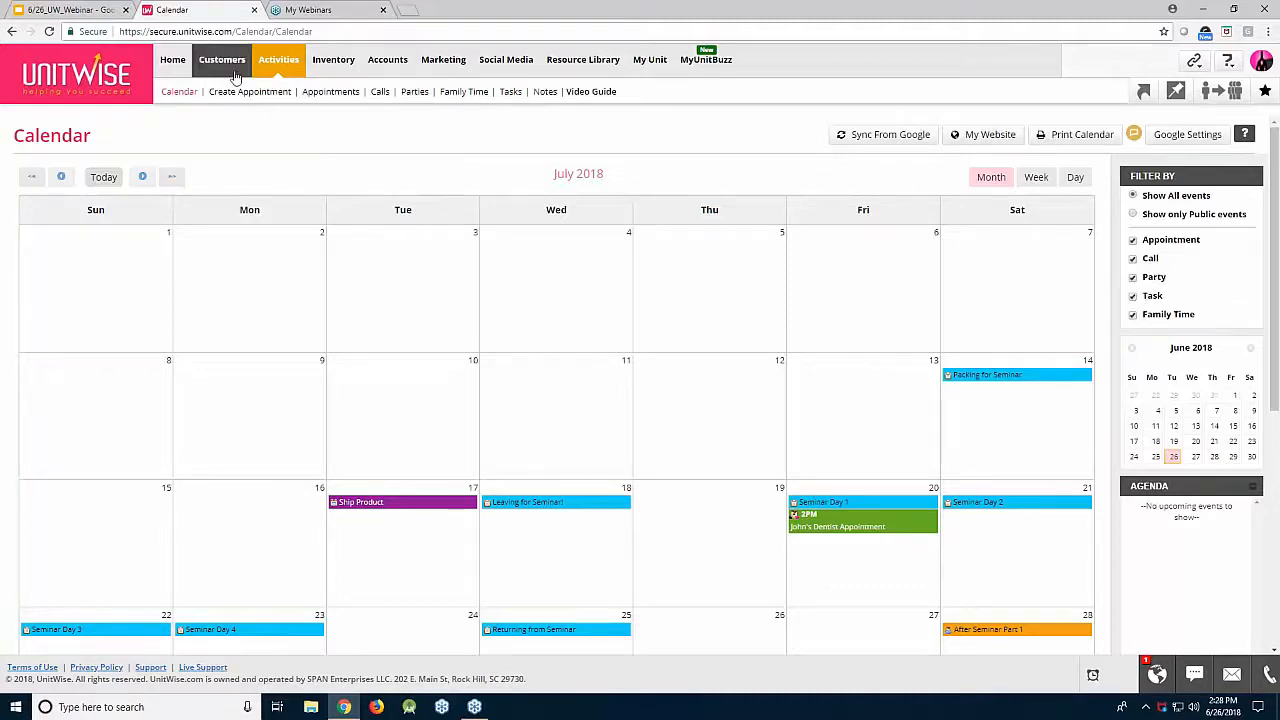
# Step: Go to the Customer Center, dismiss a blank new Contact form, and open the account menu
pyautogui.moveTo(236, 74)
pyautogui.click(193, 95)
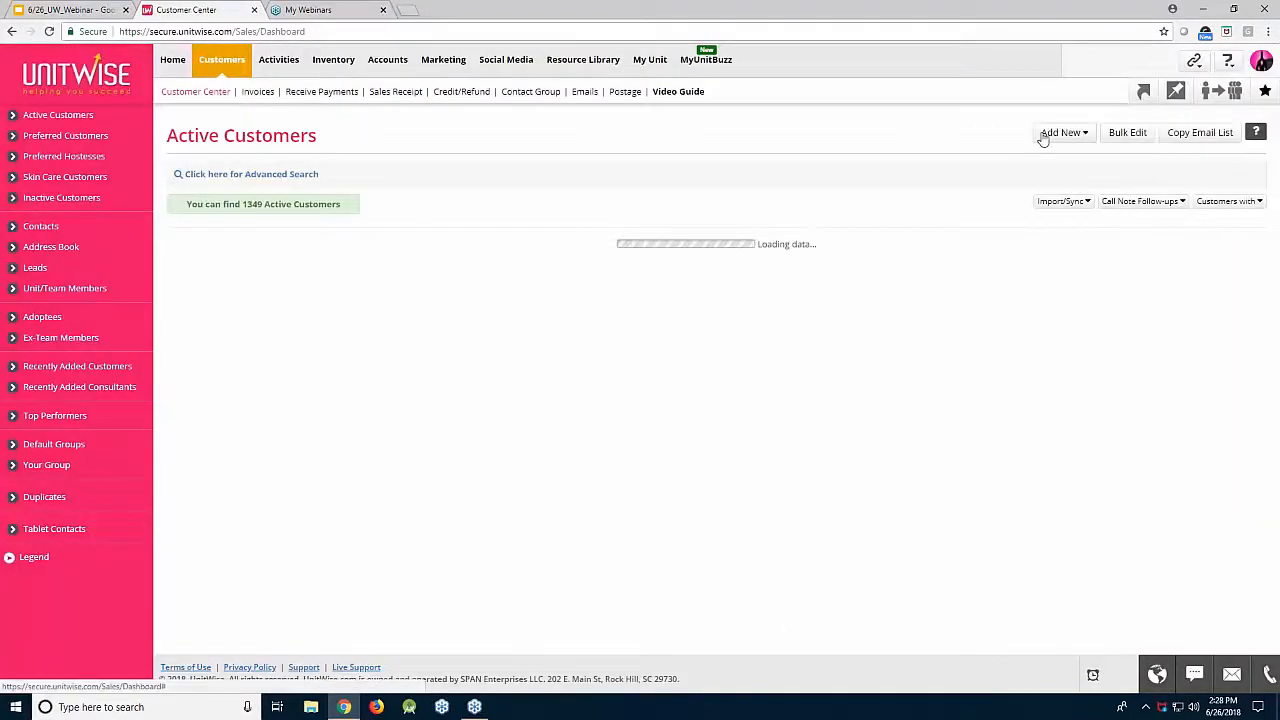
pyautogui.click(1045, 133)
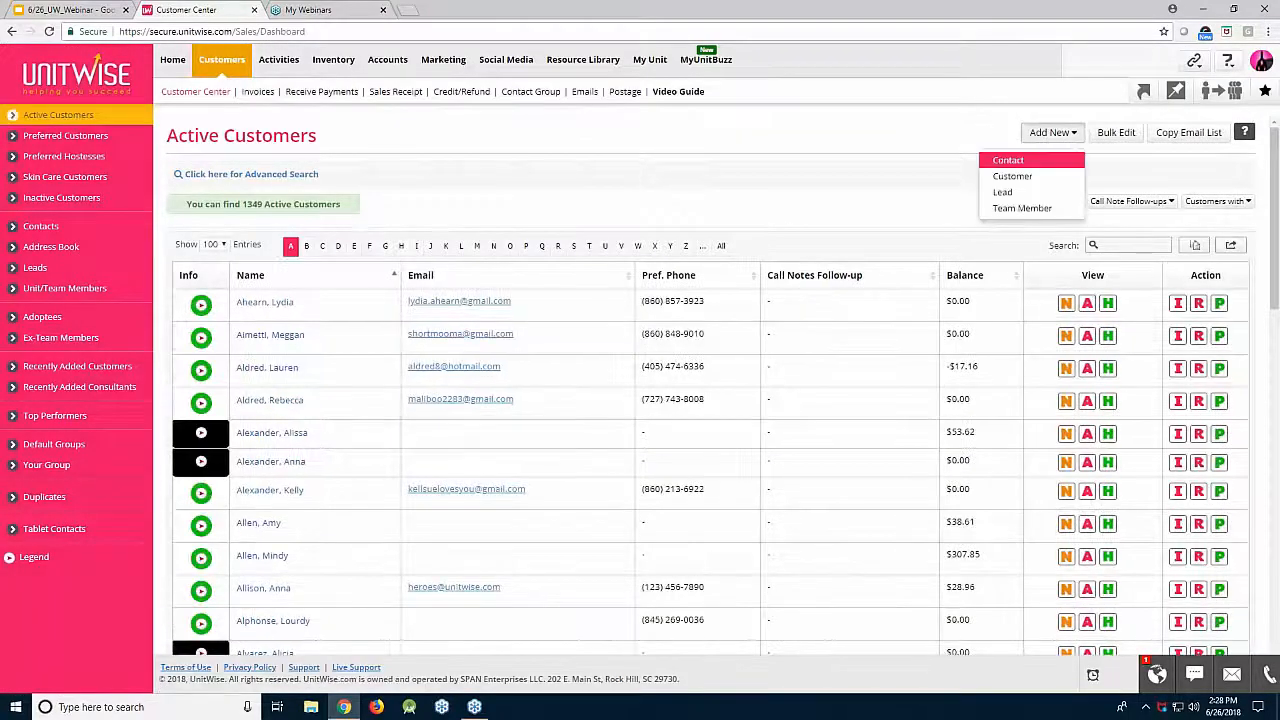
pyautogui.click(1053, 165)
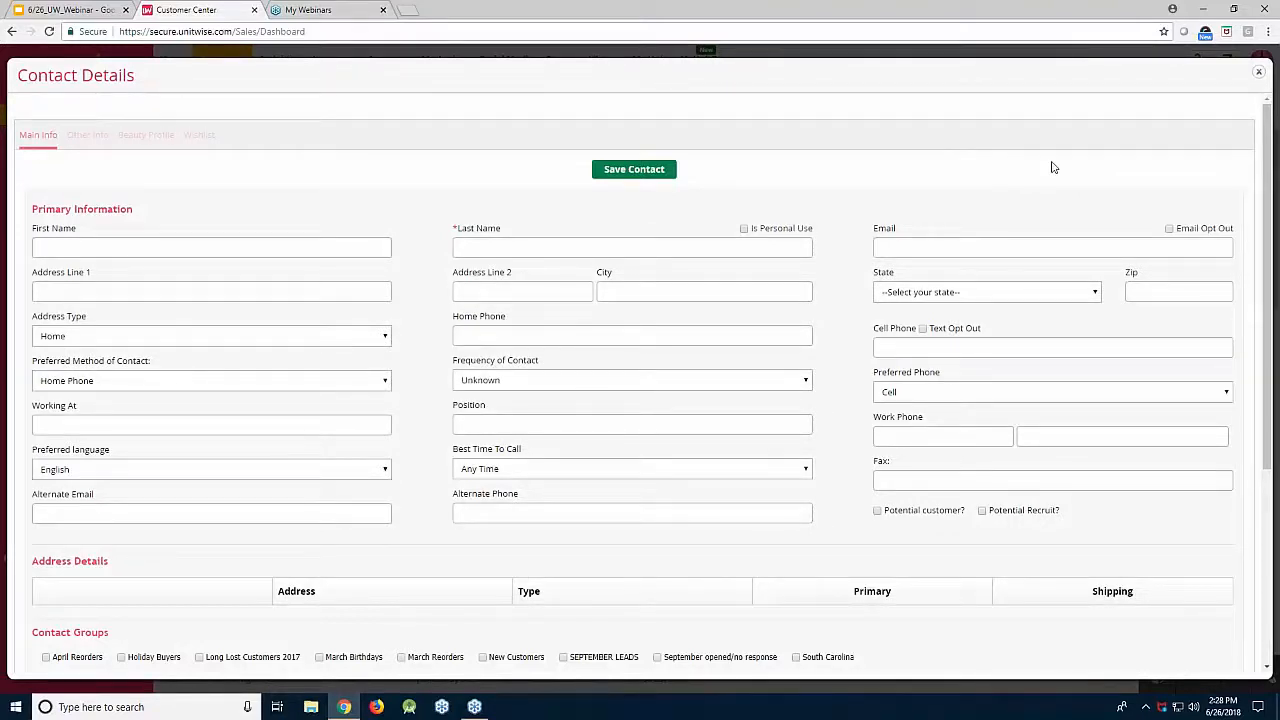
pyautogui.click(1257, 76)
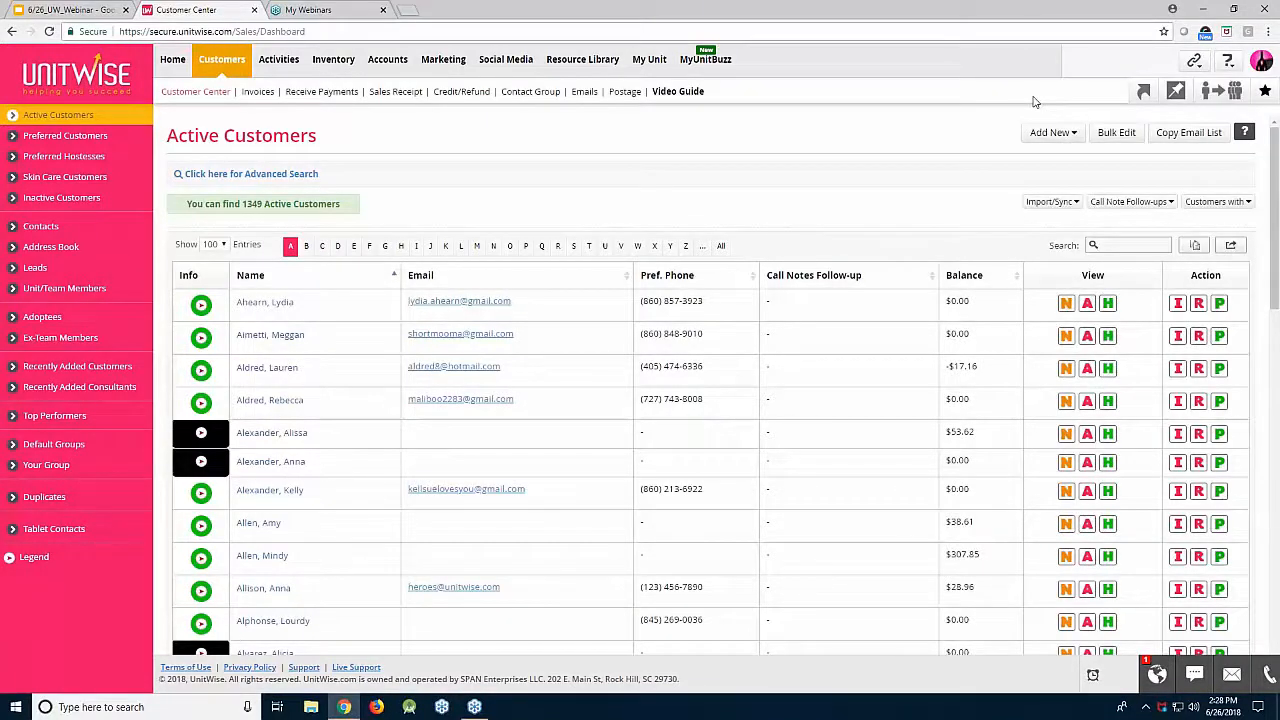
pyautogui.click(1262, 62)
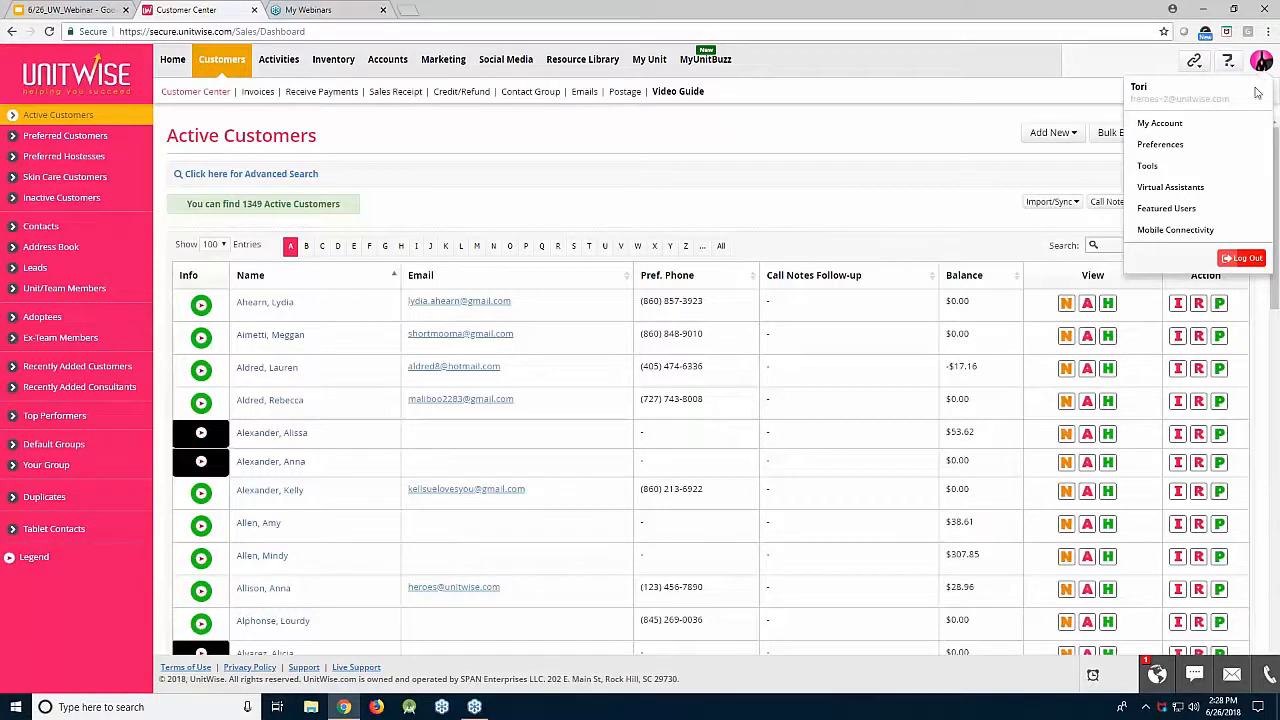
# Step: Make the Appointment colour code yellow in General preferences, then resume the slide presentation full screen
pyautogui.click(1231, 147)
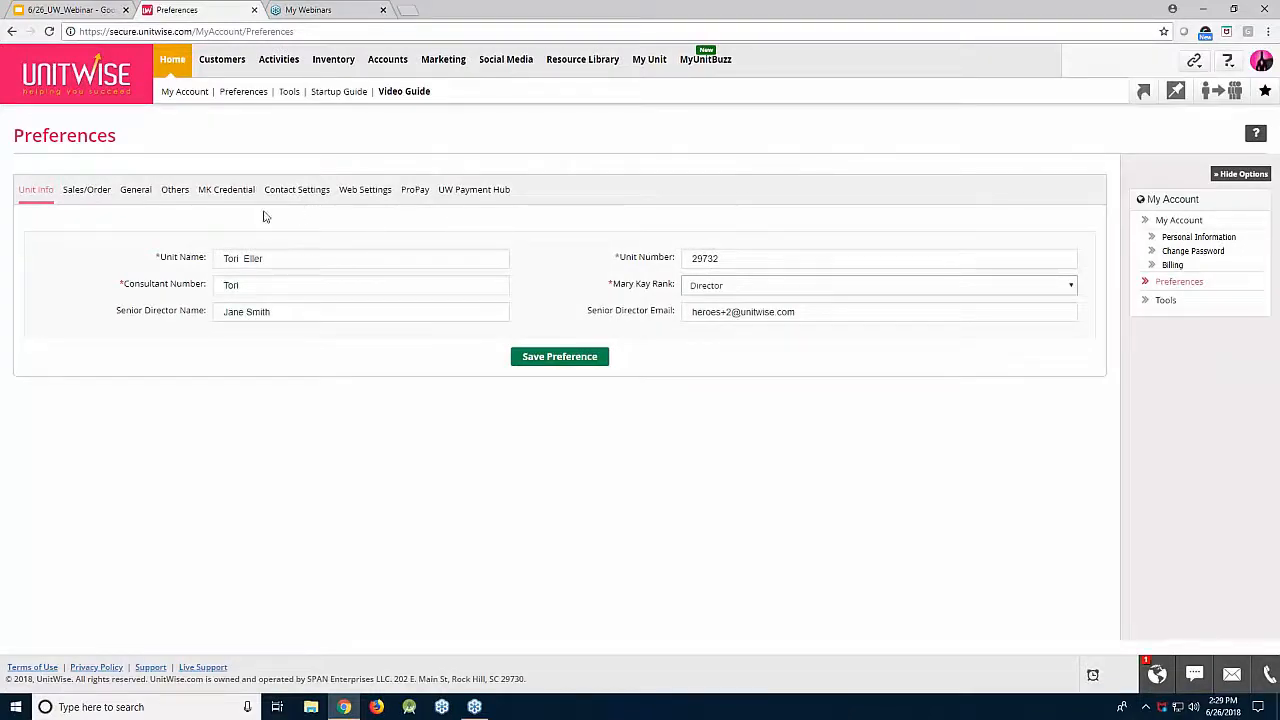
pyautogui.click(144, 192)
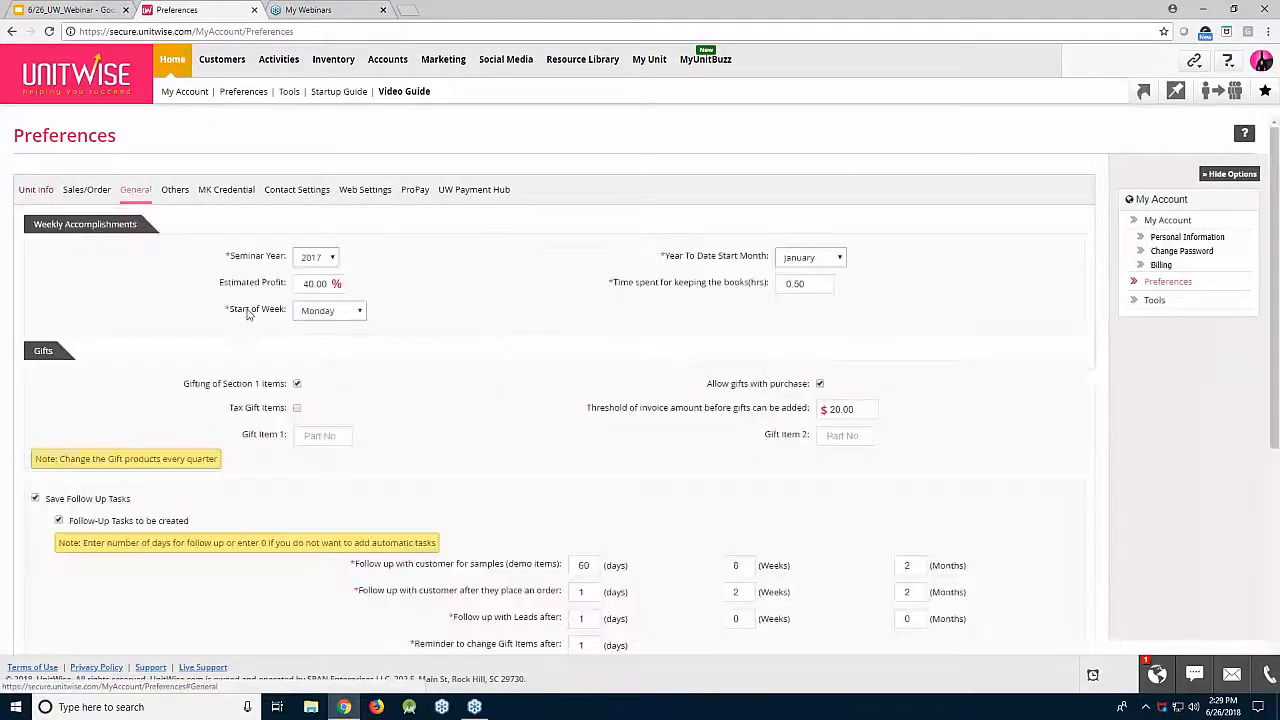
pyautogui.scroll(-3, 250, 316)
pyautogui.scroll(-2, 250, 316)
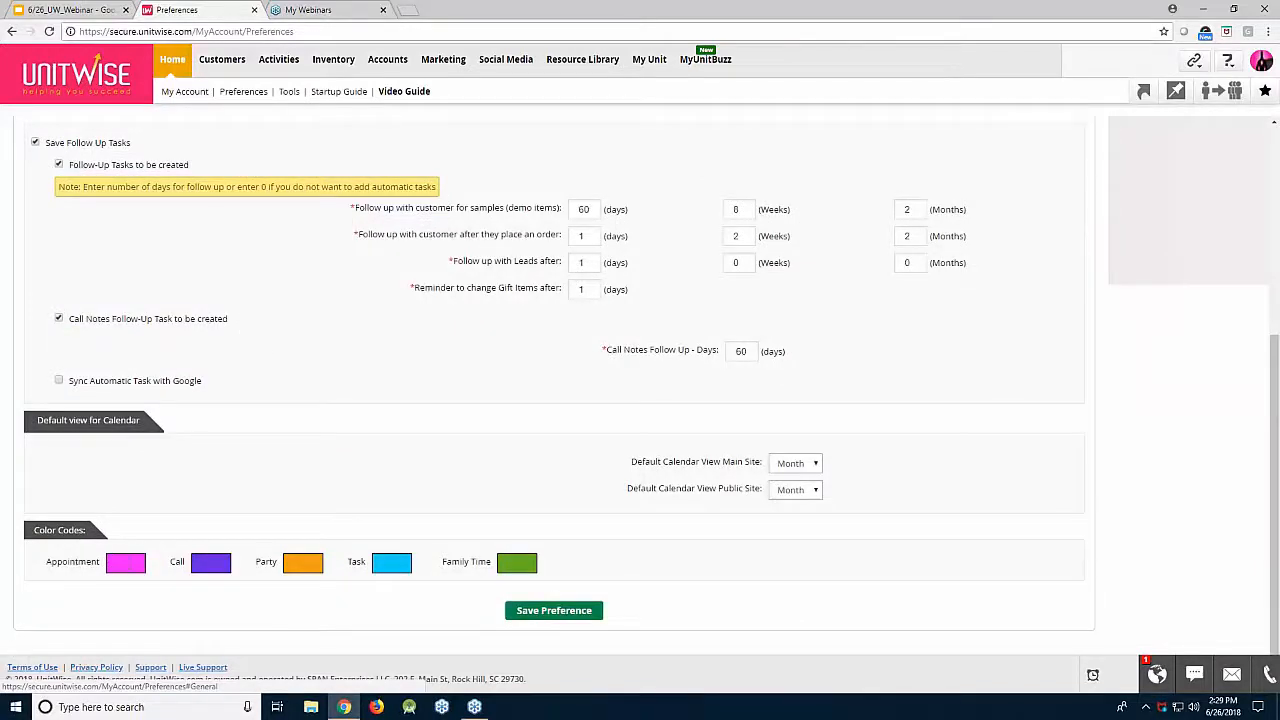
pyautogui.click(138, 564)
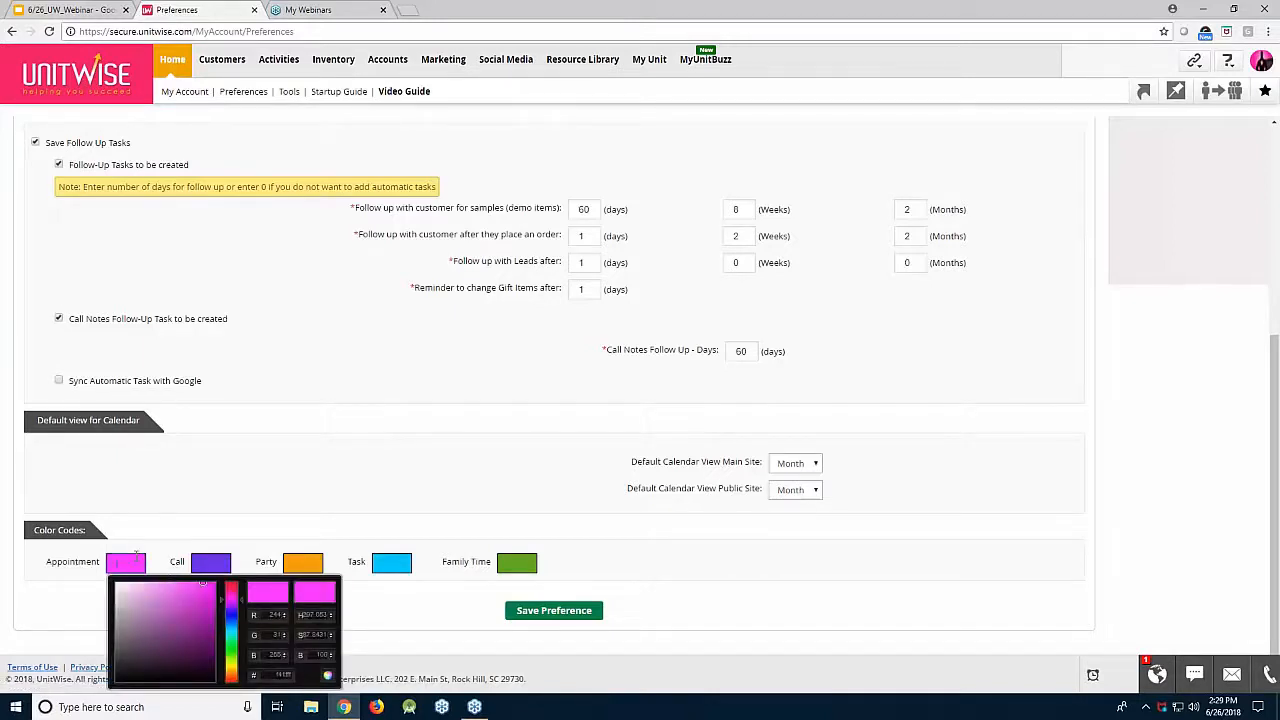
pyautogui.click(241, 608)
pyautogui.moveTo(241, 608); pyautogui.dragTo(268, 670)
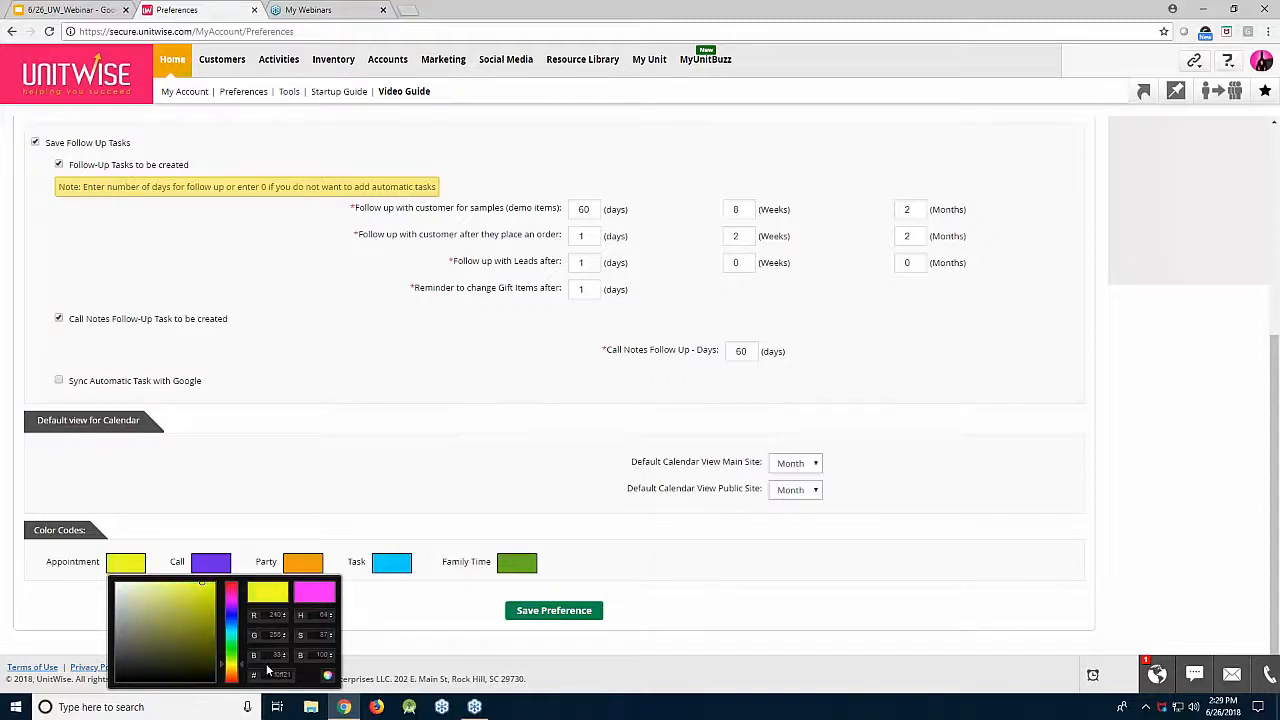
pyautogui.click(162, 565)
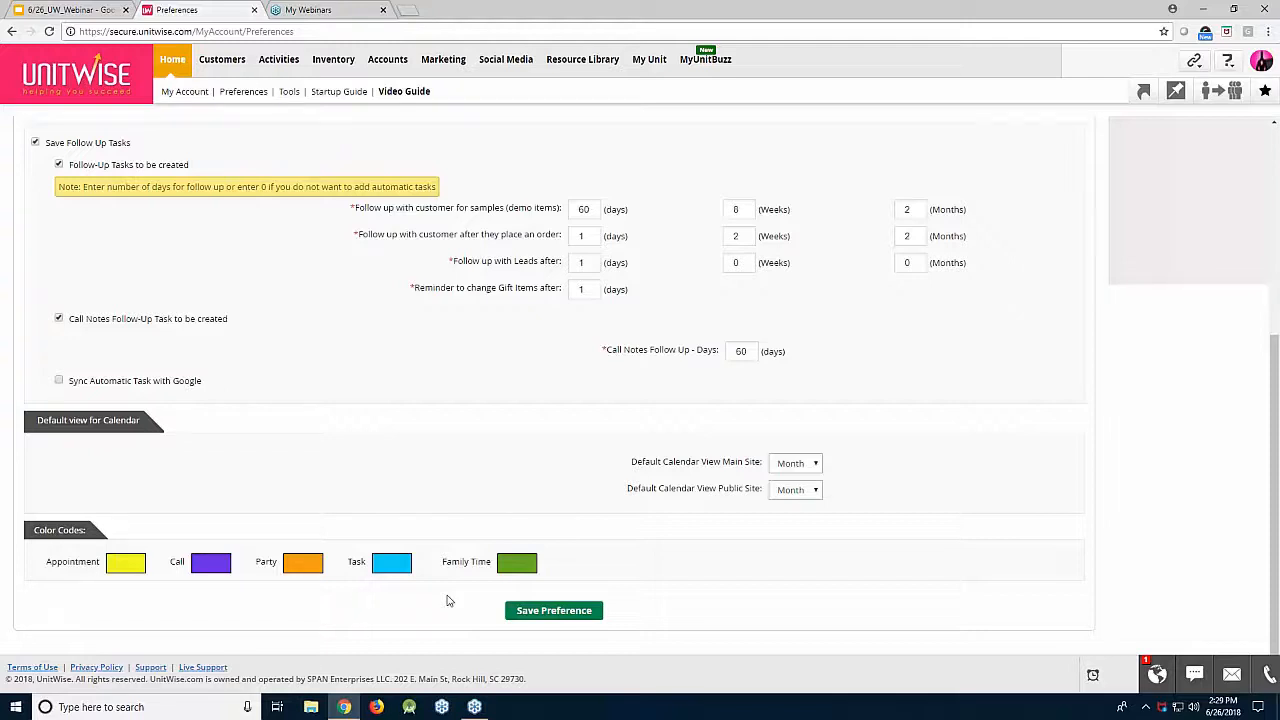
pyautogui.click(68, 9)
pyautogui.hotkey('ctrl', 'F5')
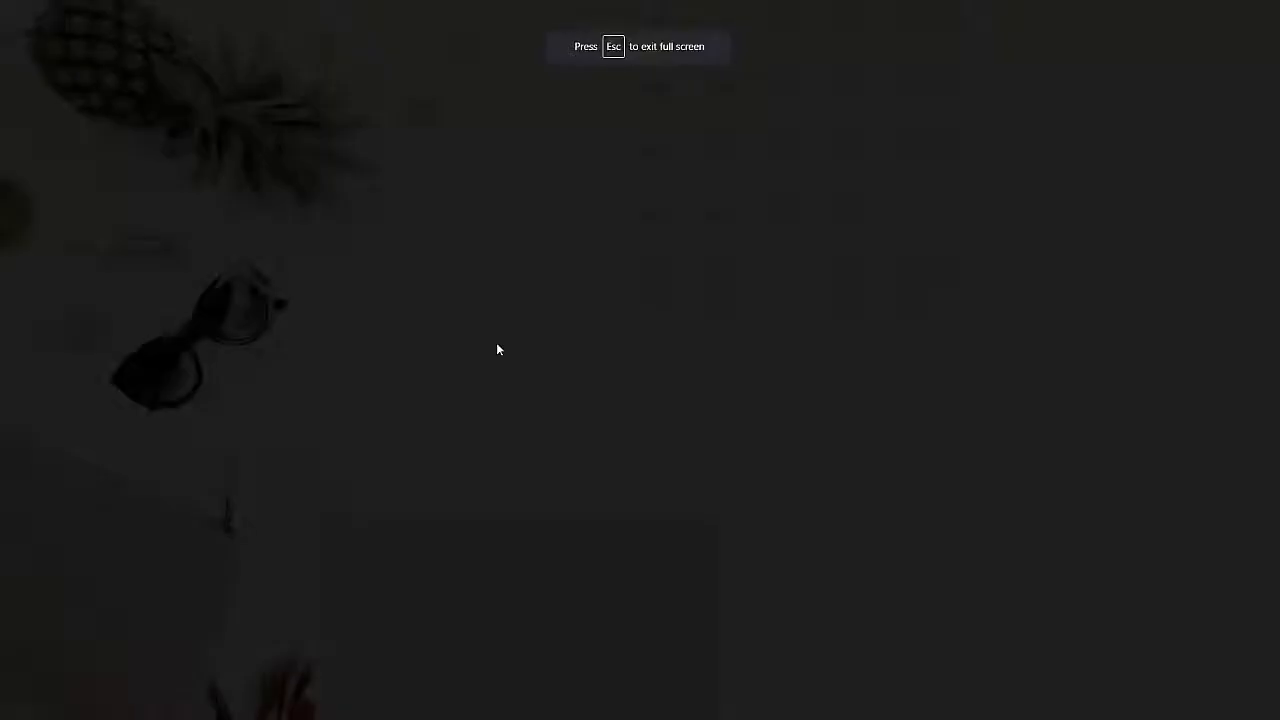